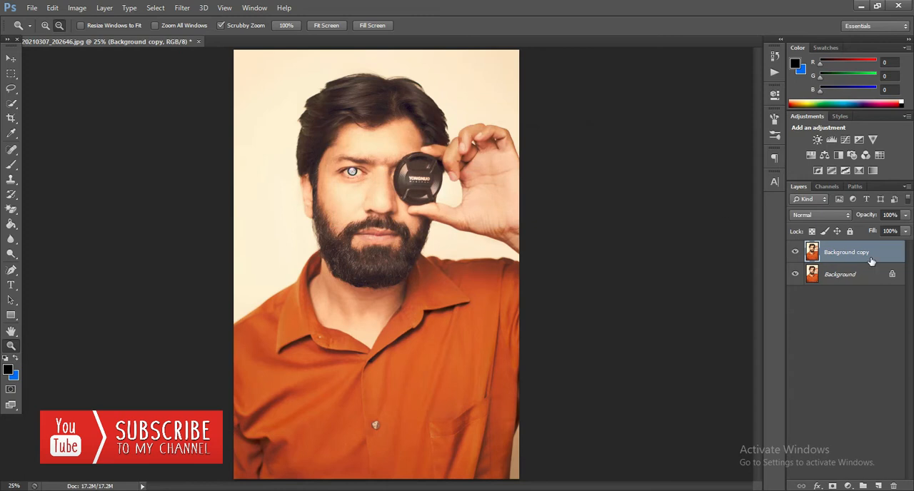
# Exclude the red channel from the Background copy layer's blending and move the layer slightly to the left.
pyautogui.rightClick(868, 254)
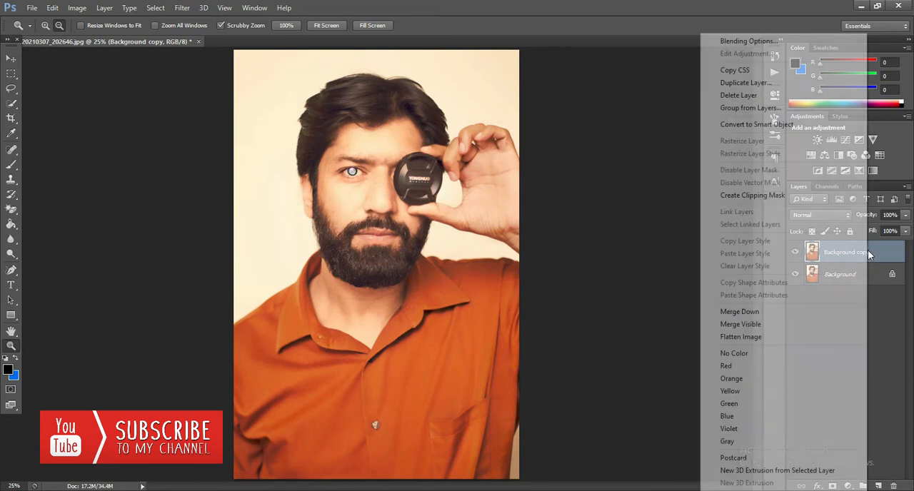
pyautogui.click(737, 41)
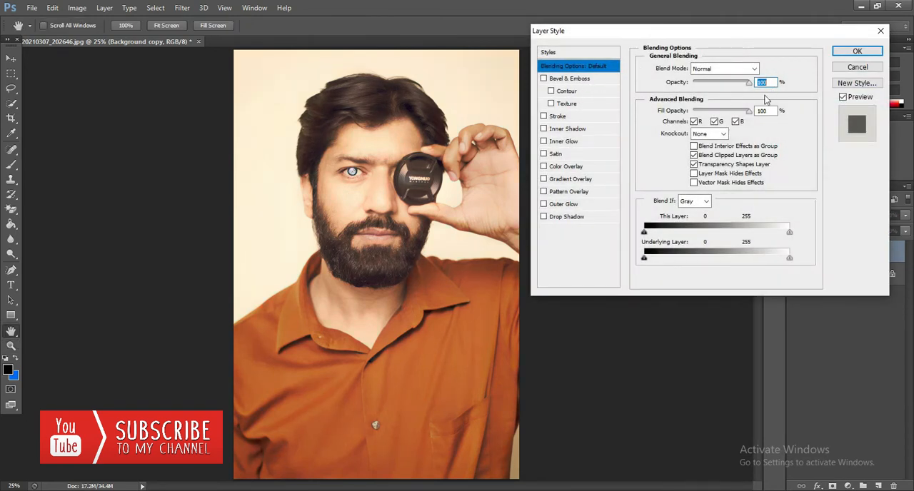
pyautogui.click(696, 123)
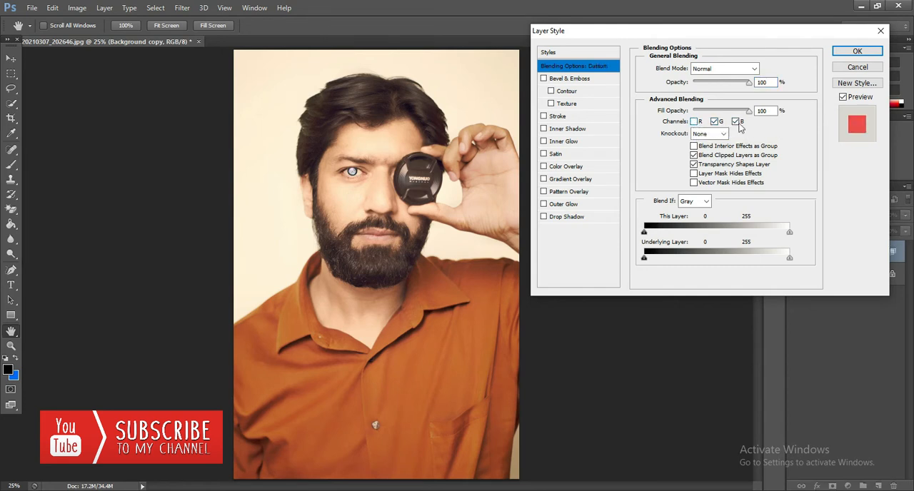
pyautogui.click(854, 52)
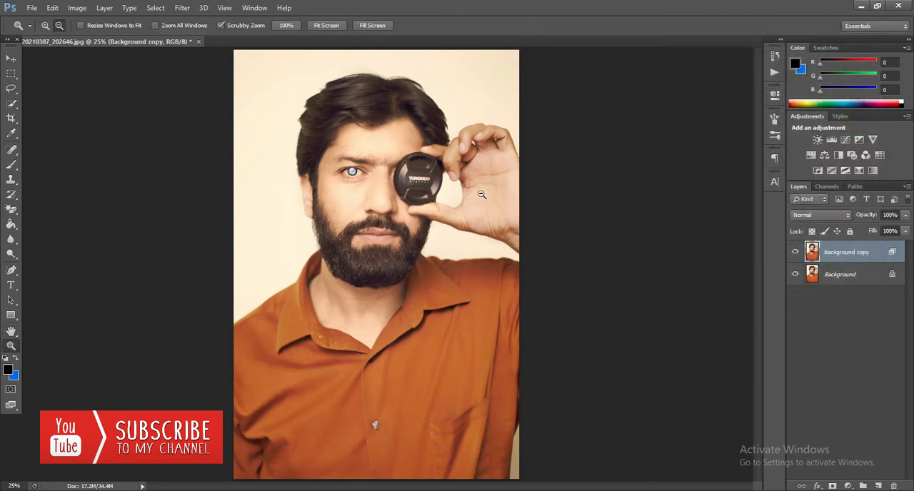
pyautogui.click(11, 58)
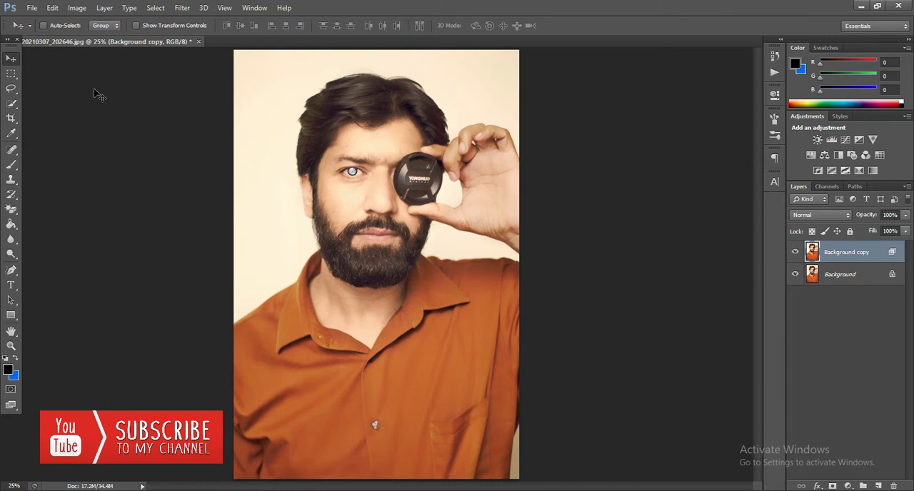
pyautogui.moveTo(387, 166); pyautogui.dragTo(381, 167)
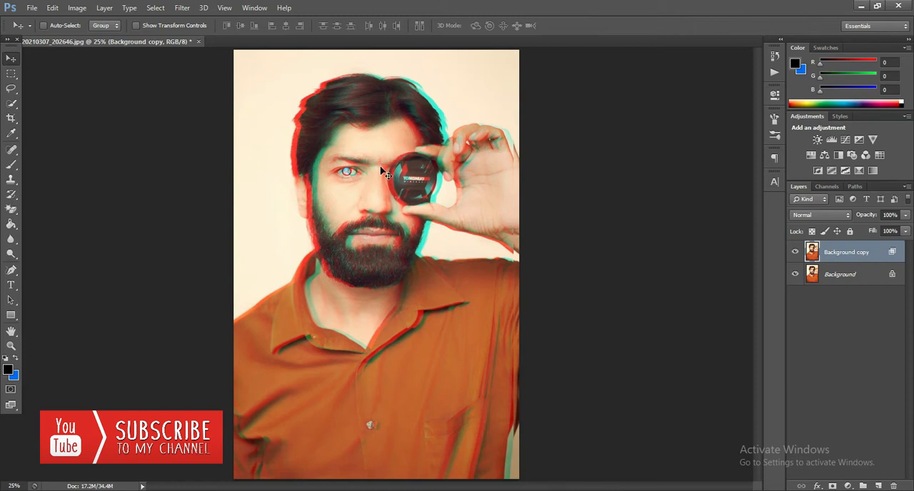
# Delete the Background copy layer and make a fresh duplicate of the Background layer.
pyautogui.rightClick(859, 257)
pyautogui.click(739, 95)
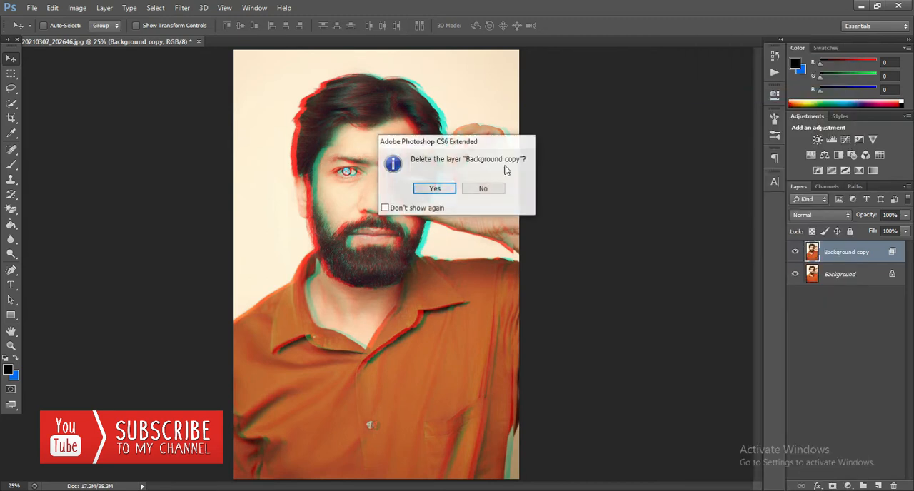
pyautogui.click(435, 189)
pyautogui.rightClick(867, 255)
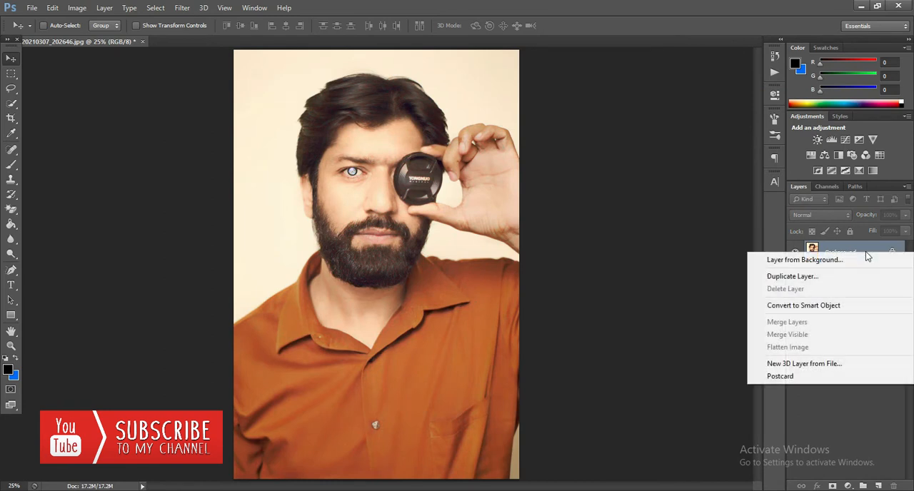
pyautogui.click(818, 276)
pyautogui.click(557, 155)
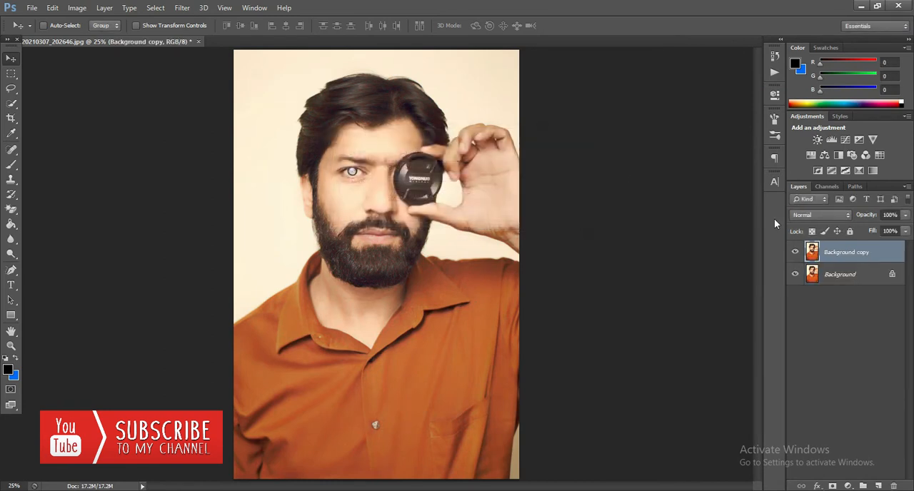
# Exclude the green channel from the Background copy layer's blending and move the layer slightly to the right.
pyautogui.rightClick(866, 257)
pyautogui.click(757, 39)
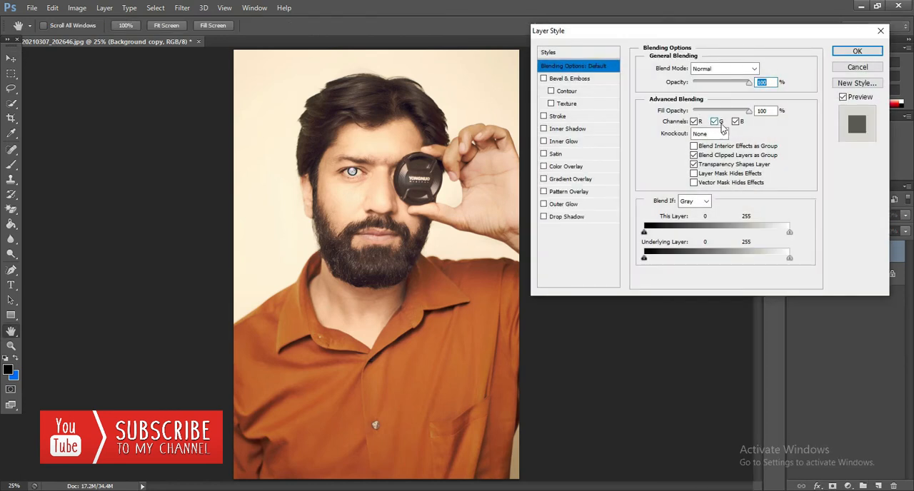
pyautogui.click(715, 122)
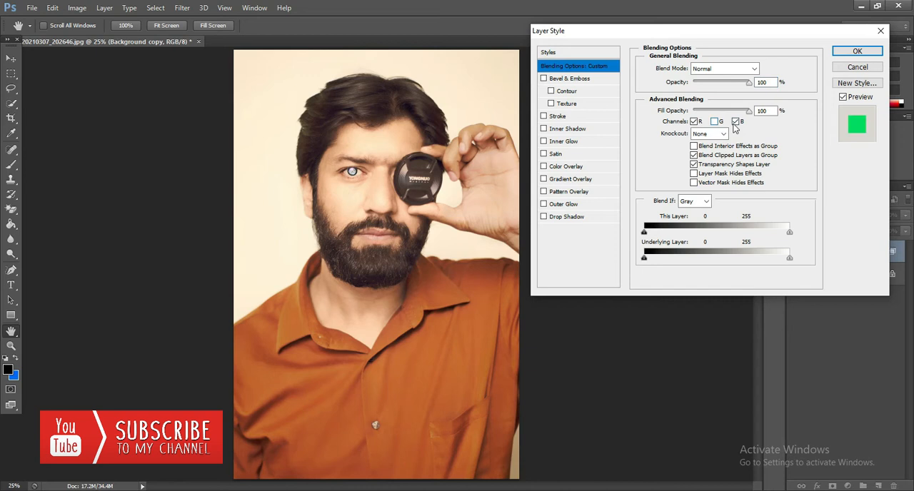
pyautogui.click(857, 52)
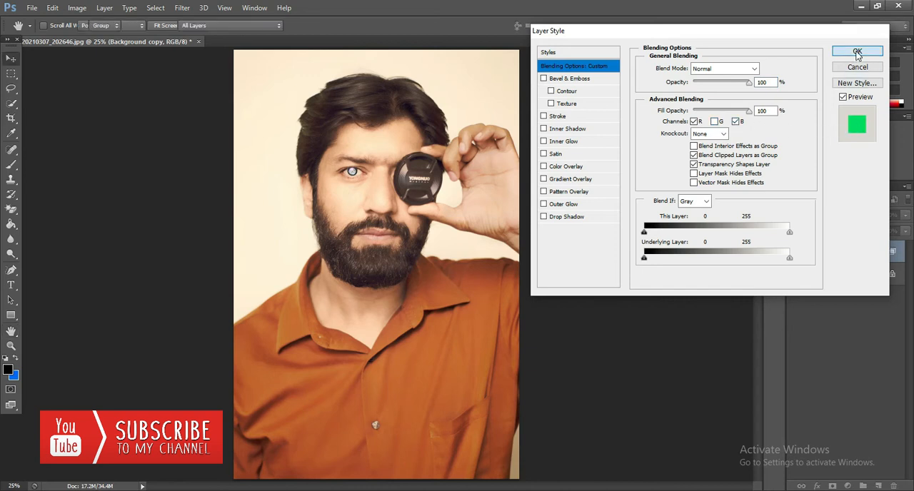
pyautogui.moveTo(391, 192)
pyautogui.mouseDown()
pyautogui.moveTo(382, 189)
pyautogui.moveTo(395, 190)
pyautogui.mouseUp()
# Delete the copy with the green channel excluded and duplicate the Background layer again.
pyautogui.rightClick(871, 254)
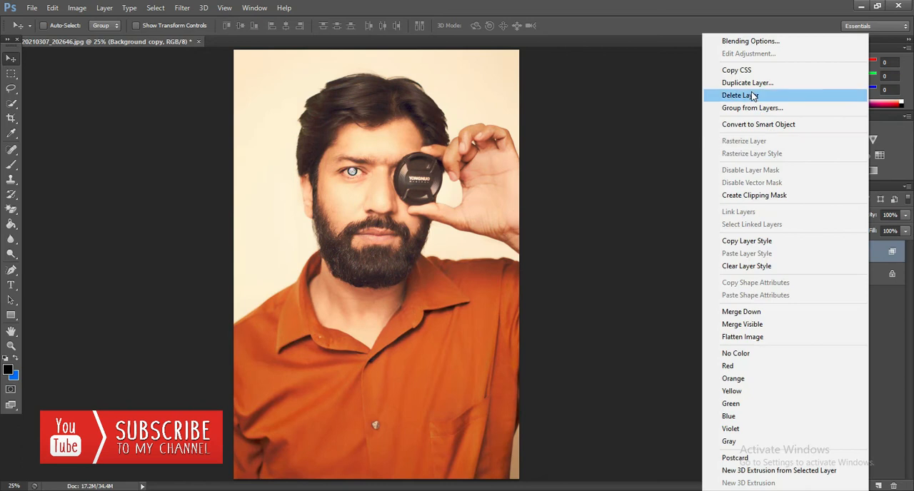
pyautogui.click(751, 95)
pyautogui.click(437, 190)
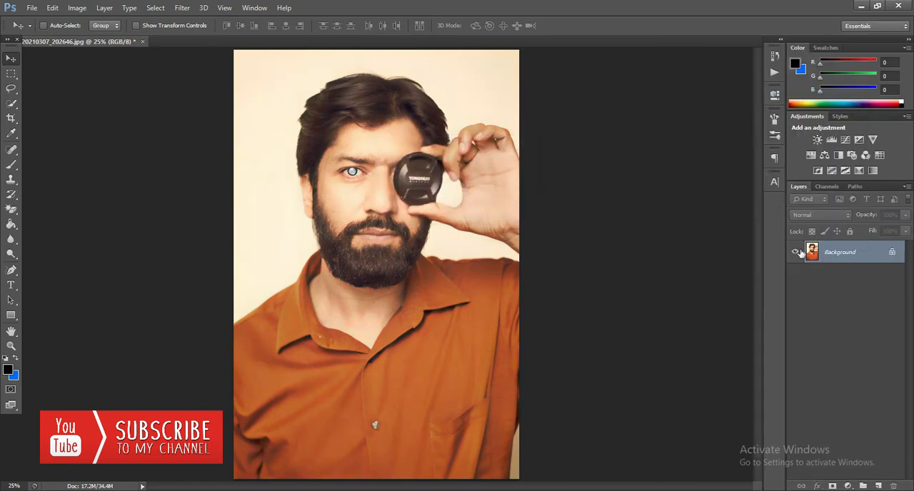
pyautogui.rightClick(843, 255)
pyautogui.click(798, 273)
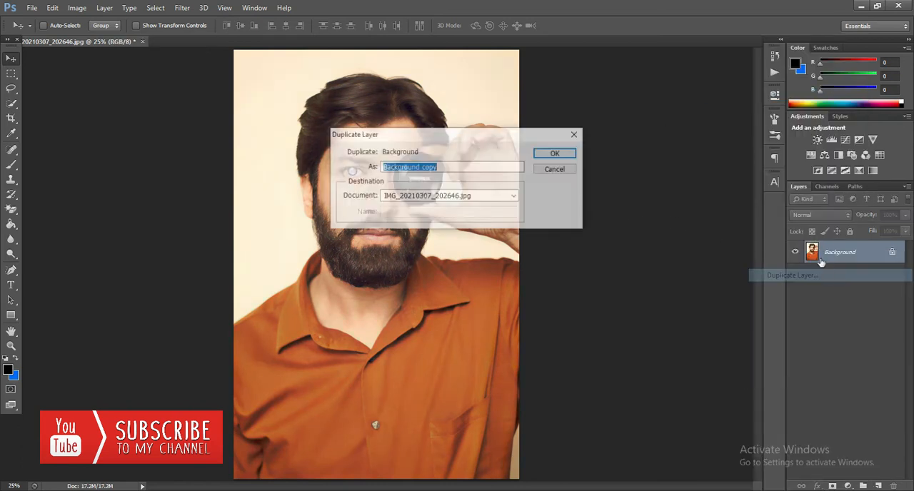
pyautogui.click(559, 152)
# Exclude the blue channel from the Background copy layer's blending and move the layer to the right.
pyautogui.rightClick(854, 253)
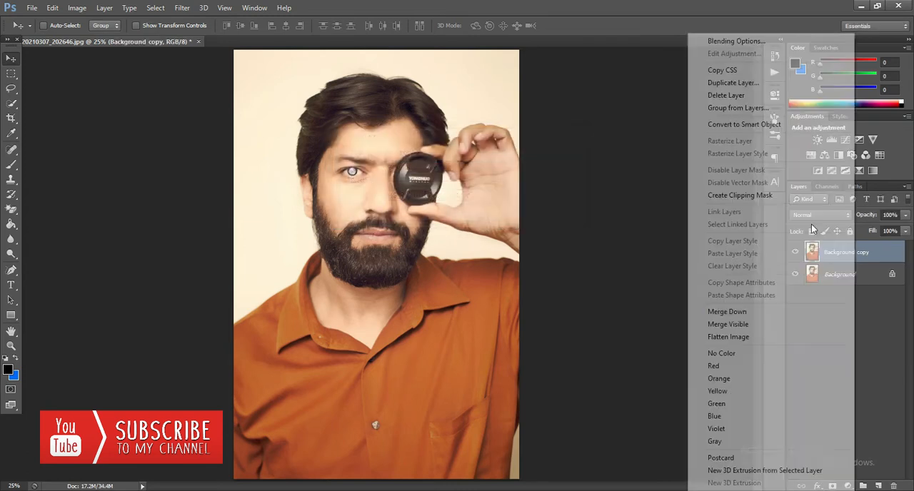
pyautogui.click(730, 42)
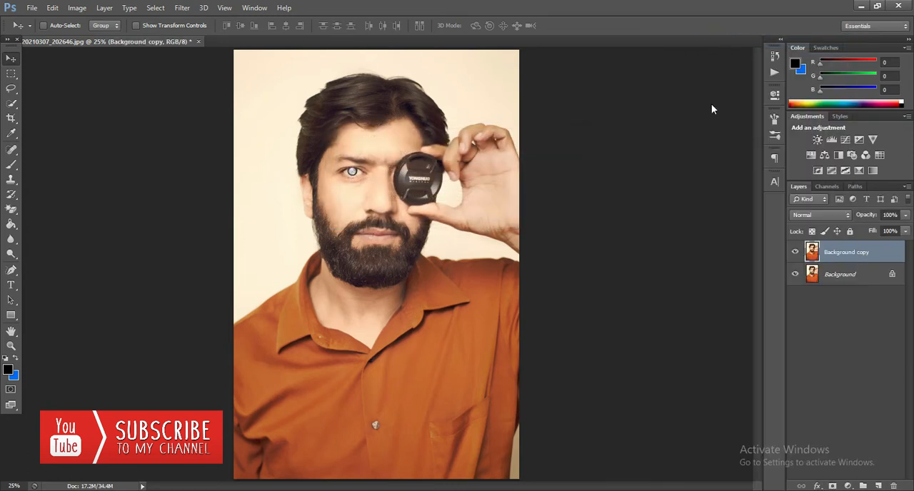
pyautogui.click(736, 123)
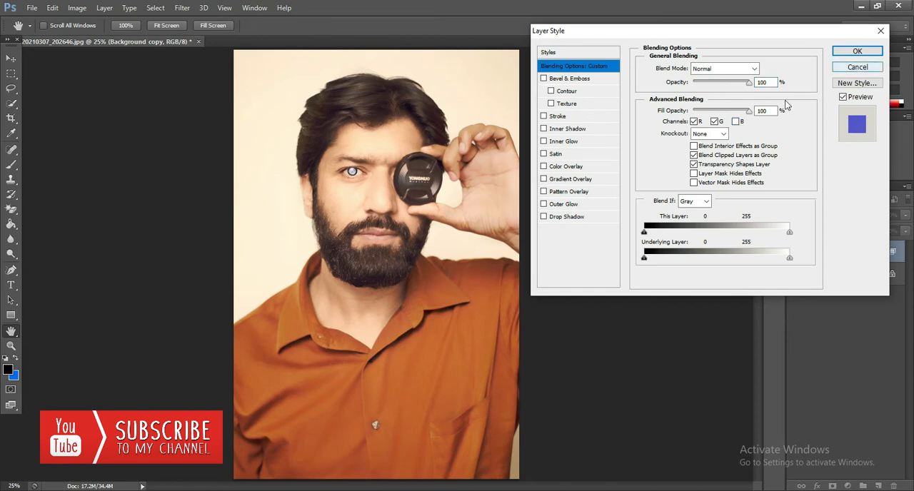
pyautogui.click(858, 51)
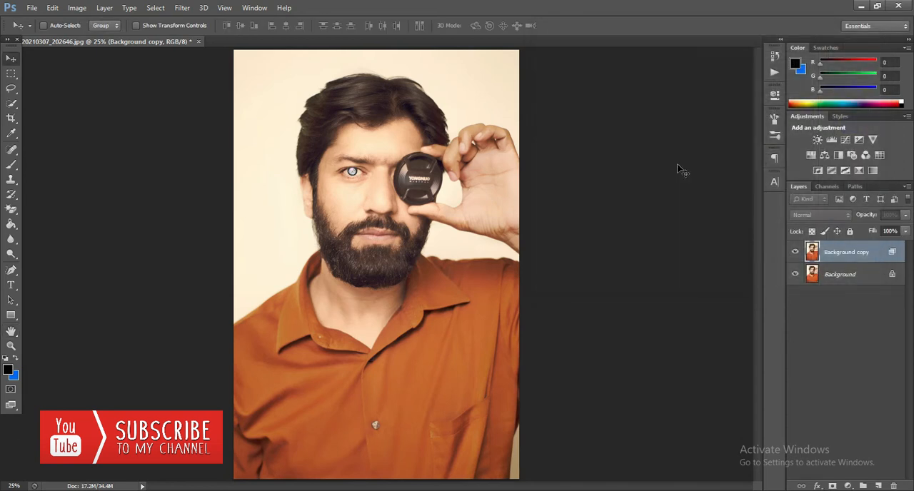
pyautogui.moveTo(402, 169); pyautogui.dragTo(412, 166)
# Delete the copy with the blue channel excluded and replace it with a new duplicate of the Background layer.
pyautogui.rightClick(867, 257)
pyautogui.click(736, 95)
pyautogui.click(437, 190)
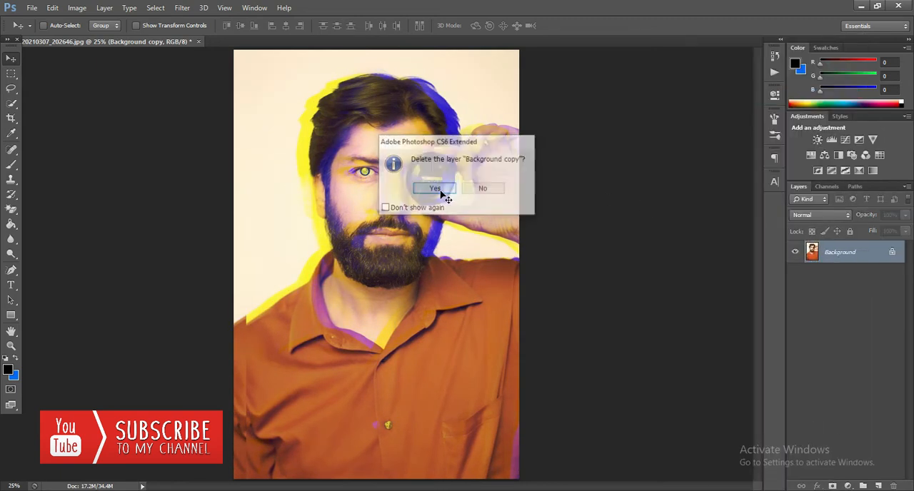
pyautogui.rightClick(837, 257)
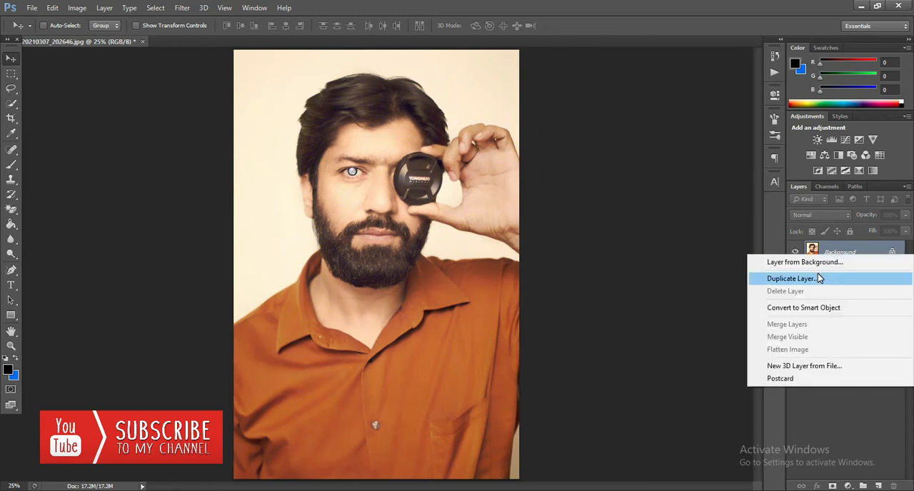
pyautogui.click(825, 280)
pyautogui.click(555, 153)
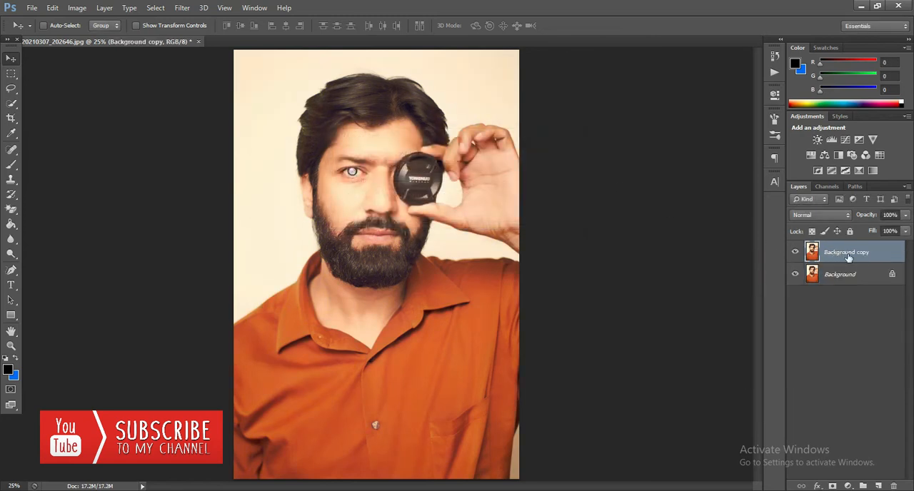
# Turn off the red channel in the Background copy layer's blending options and offset the layer slightly to the left.
pyautogui.rightClick(851, 255)
pyautogui.click(752, 44)
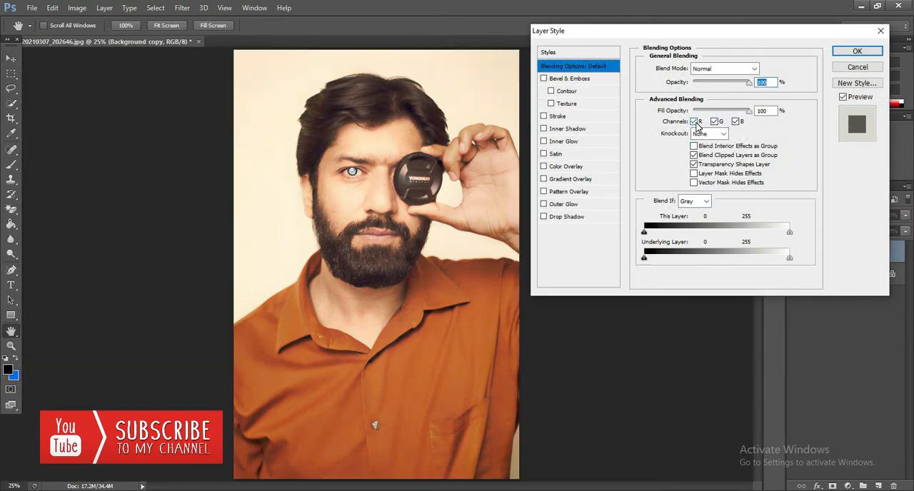
pyautogui.click(857, 51)
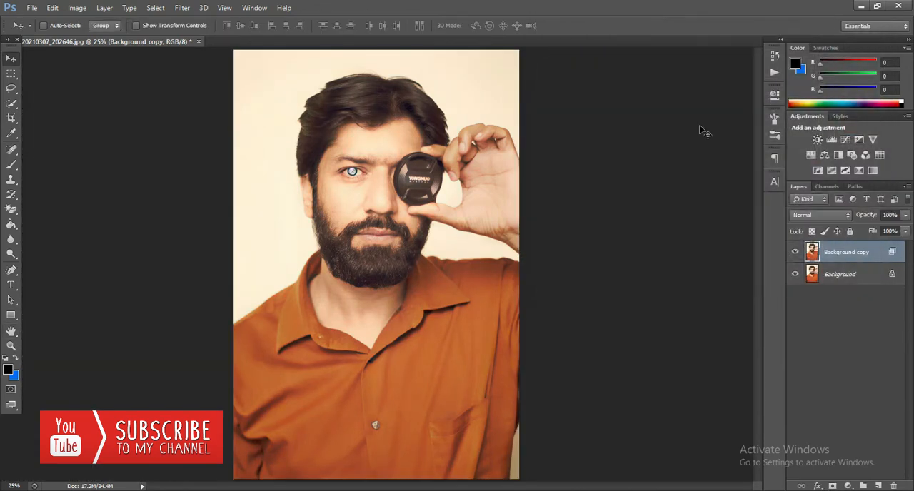
pyautogui.moveTo(397, 224); pyautogui.dragTo(394, 229)
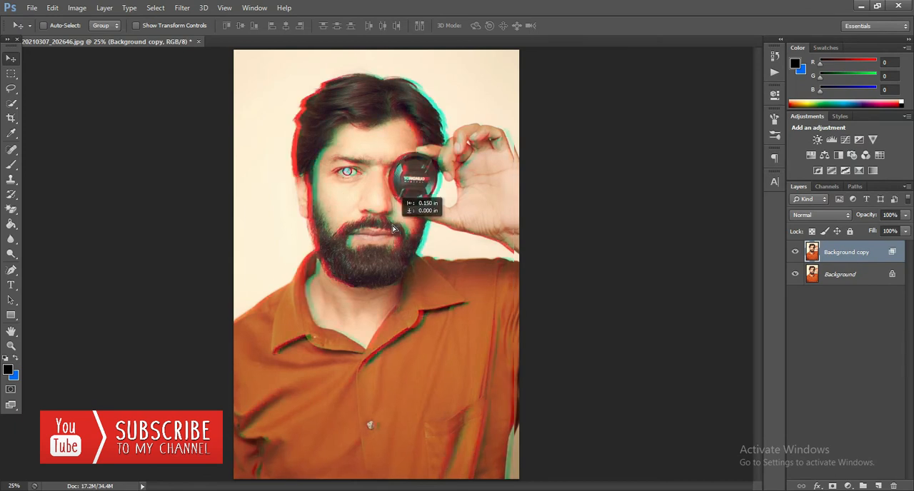
# Duplicate the Background layer as Background copy 2.
pyautogui.rightClick(858, 277)
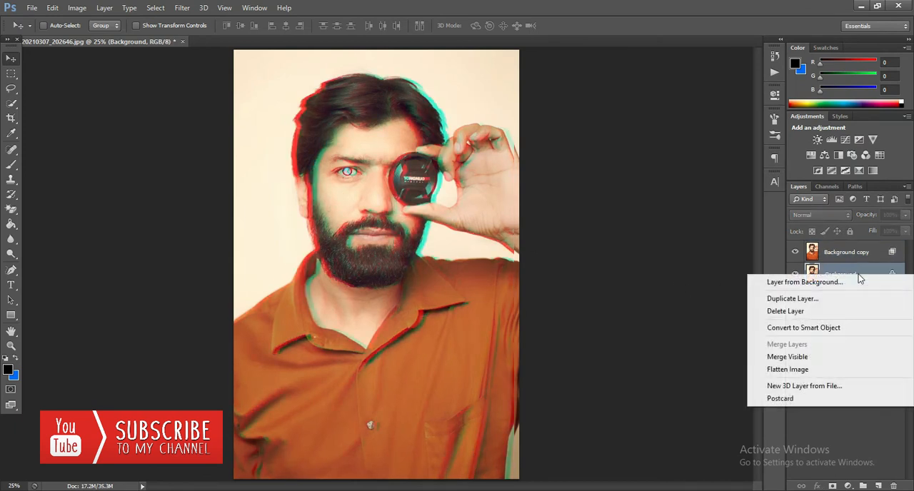
pyautogui.click(833, 306)
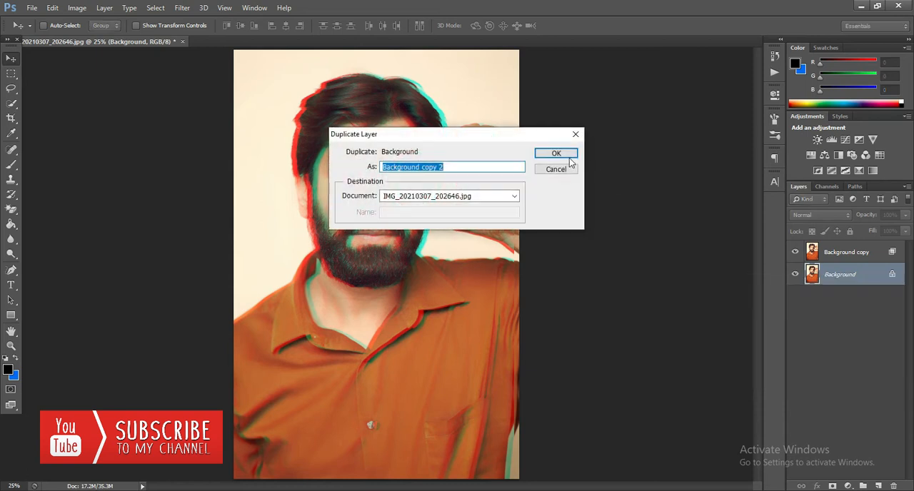
pyautogui.click(547, 152)
# Turn off the green channel in Background copy 2's blending options and offset the layer slightly to the right.
pyautogui.rightClick(856, 275)
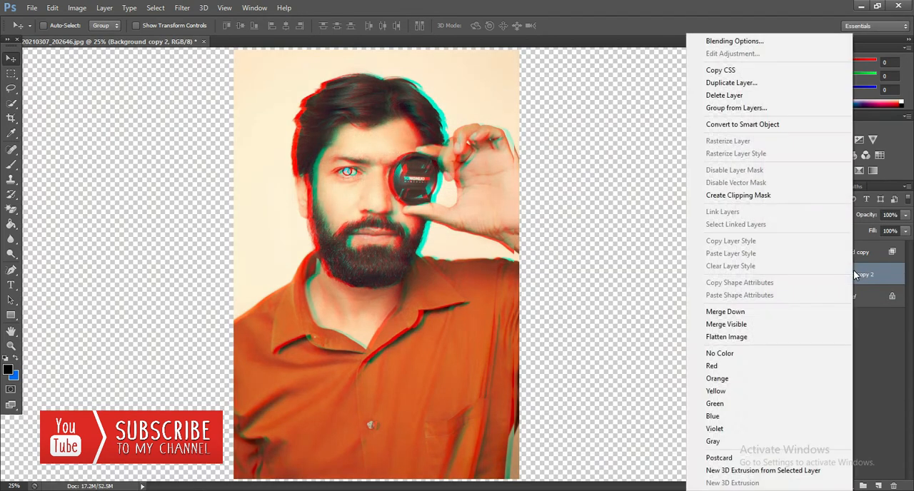
pyautogui.click(736, 41)
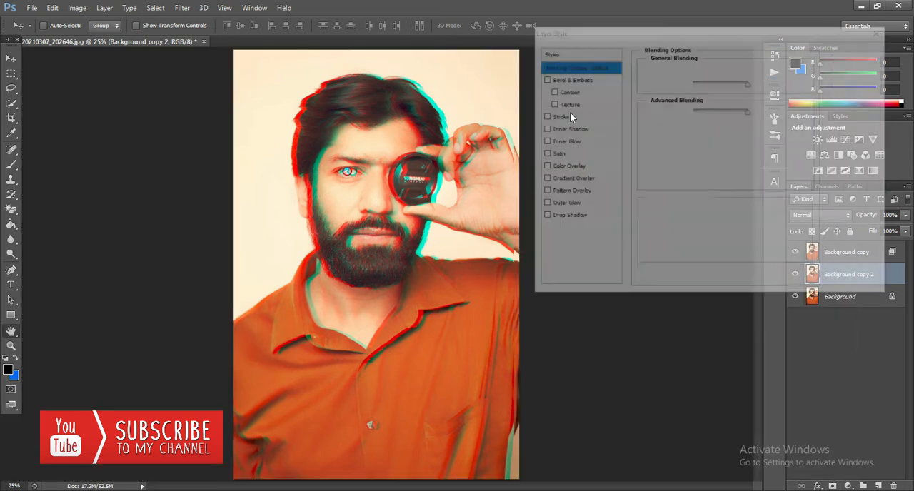
pyautogui.click(714, 121)
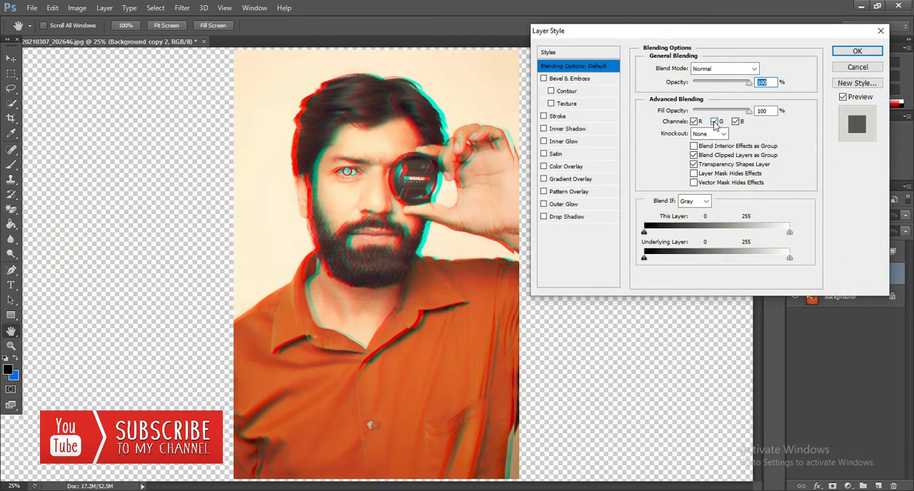
pyautogui.click(840, 56)
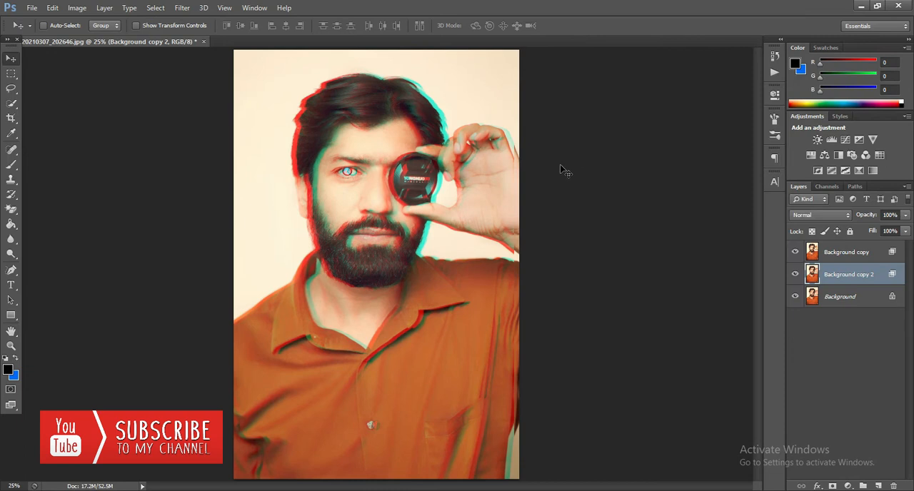
pyautogui.moveTo(424, 215); pyautogui.dragTo(427, 215)
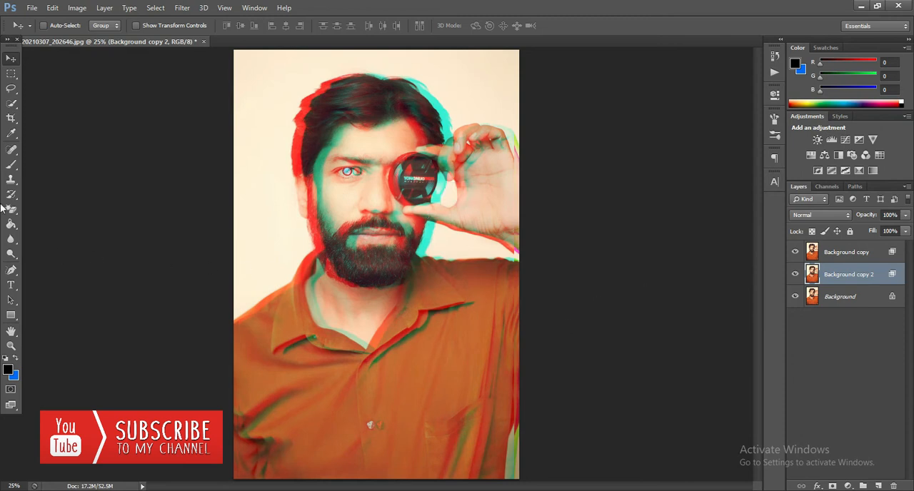
# Erase the color fringe along the photo's right edge on Background copy 2 with a soft 127 px Eraser.
pyautogui.moveTo(12, 209); pyautogui.dragTo(43, 207)
pyautogui.rightClick(333, 218)
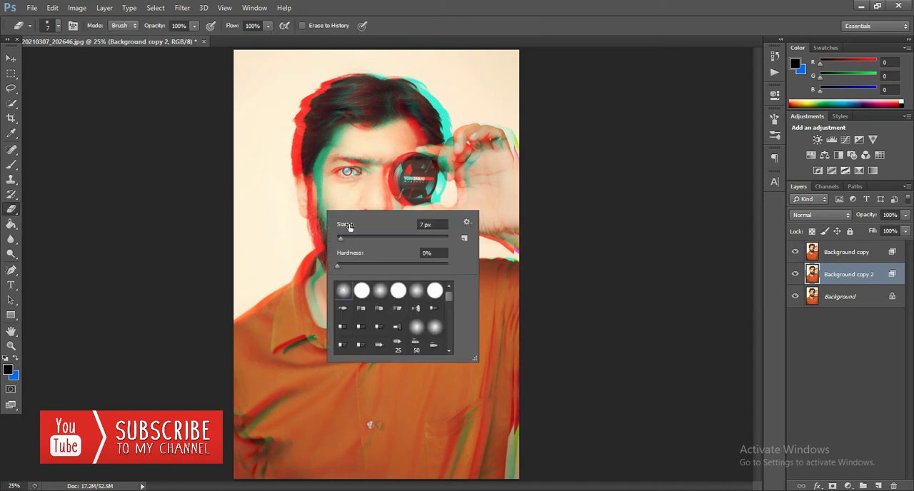
pyautogui.click(399, 238)
pyautogui.moveTo(12, 208); pyautogui.dragTo(104, 208)
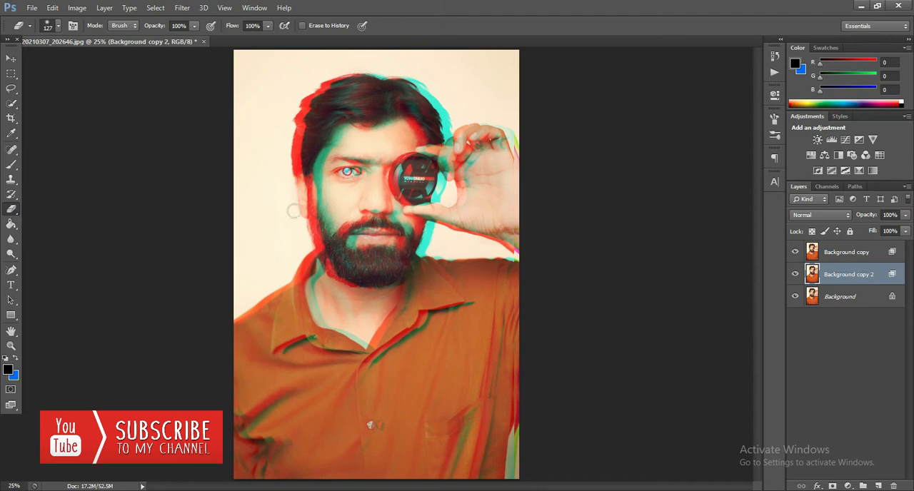
pyautogui.moveTo(520, 120)
pyautogui.mouseDown()
pyautogui.moveTo(510, 400)
pyautogui.moveTo(519, 472)
pyautogui.mouseUp()
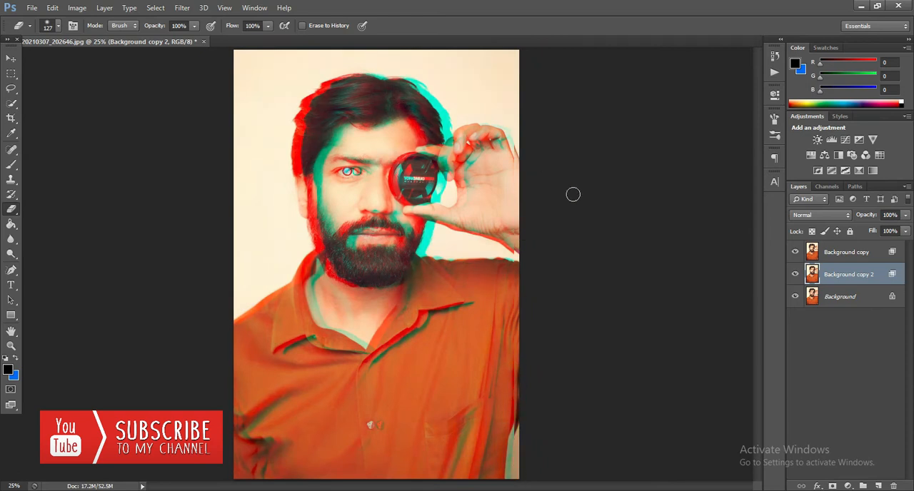
# Erase the color fringe along the photo's right edge on the Background copy layer with the same soft 127 px Eraser.
pyautogui.click(846, 252)
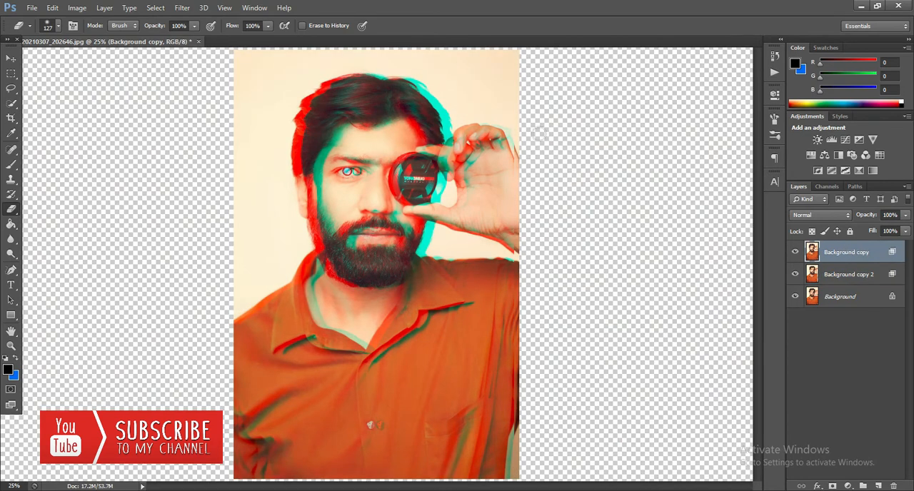
pyautogui.moveTo(512, 113); pyautogui.dragTo(510, 483)
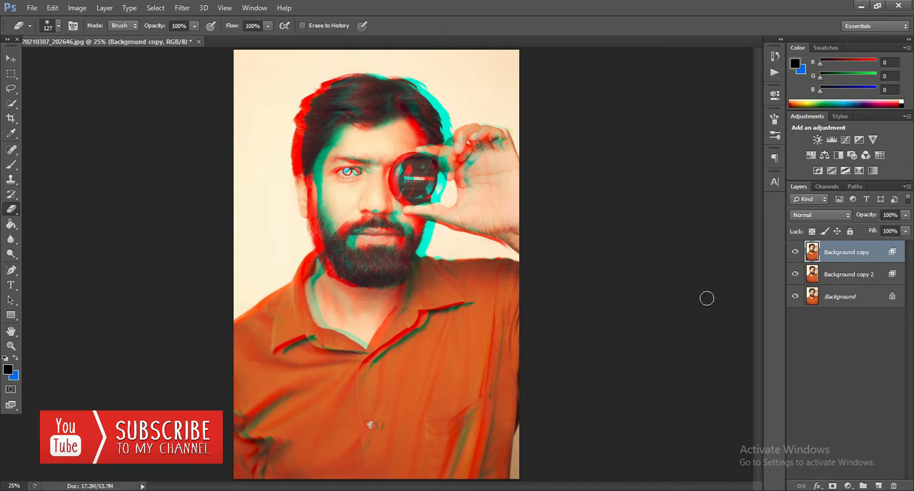
# Add a Color Lookup adjustment layer above the Background copy layer.
pyautogui.click(848, 487)
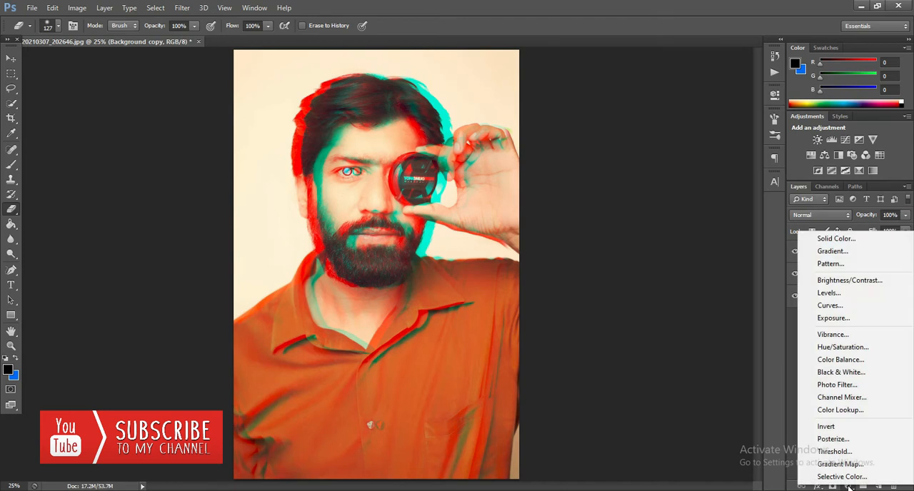
pyautogui.click(859, 411)
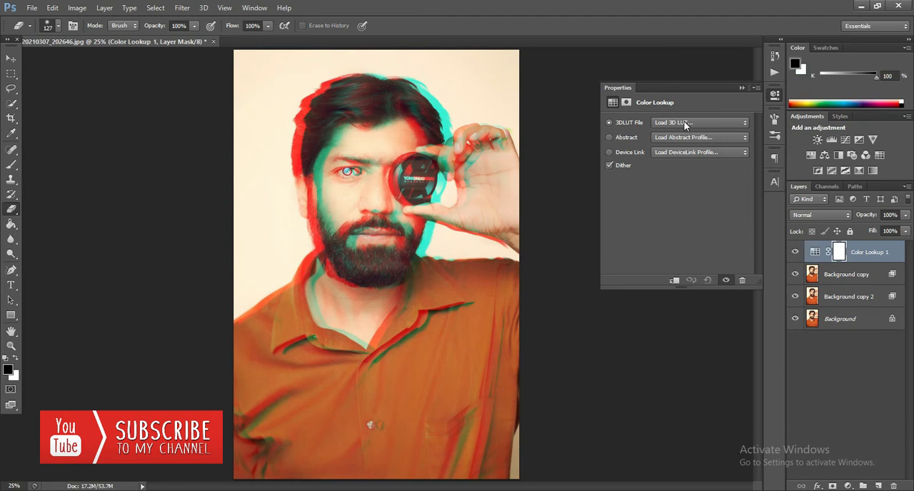
# Try the 2Strip, 3Strip, Bleach Bypass and Candlelight 3D LUTs on the Color Lookup layer.
pyautogui.click(684, 122)
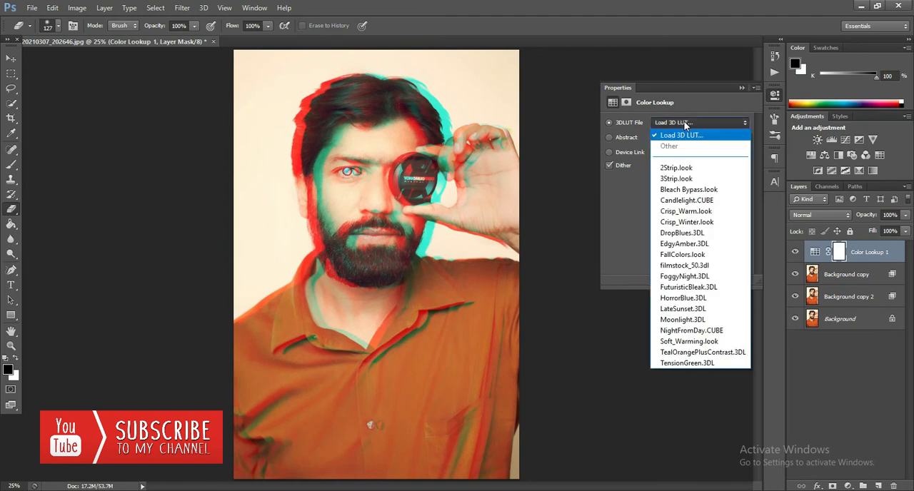
pyautogui.click(681, 167)
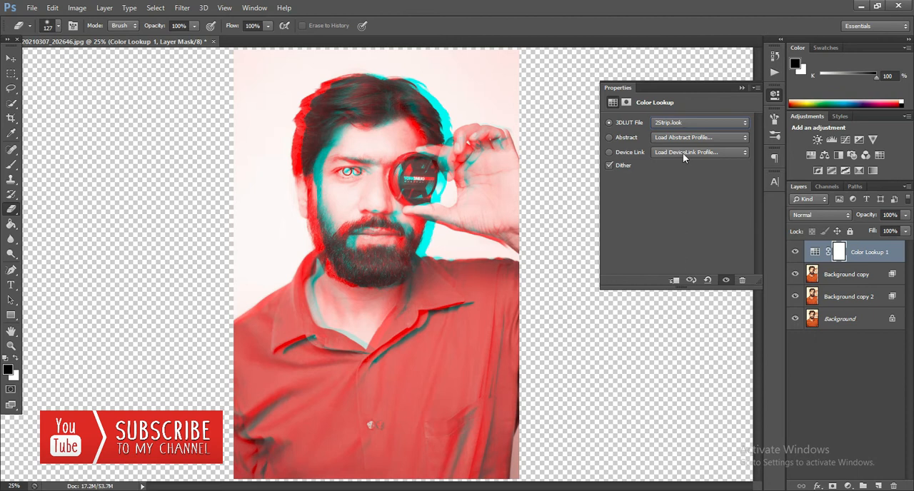
pyautogui.click(683, 124)
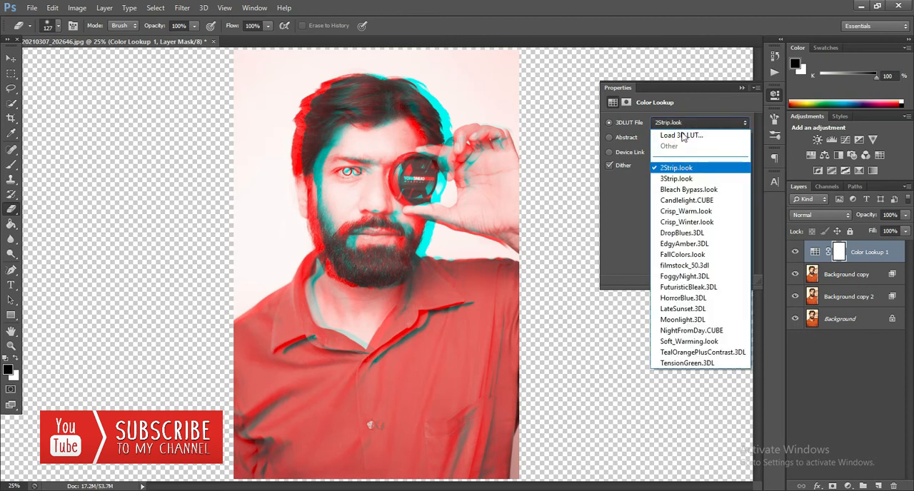
pyautogui.click(678, 175)
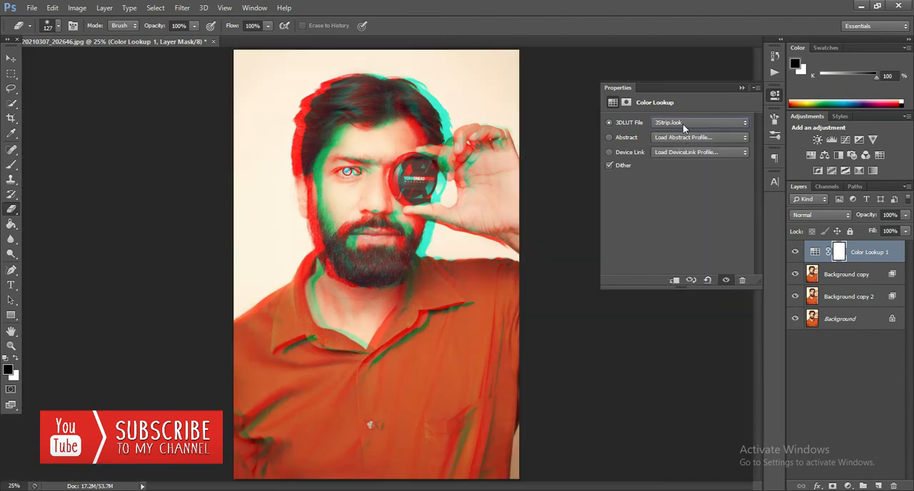
pyautogui.click(683, 124)
pyautogui.click(675, 190)
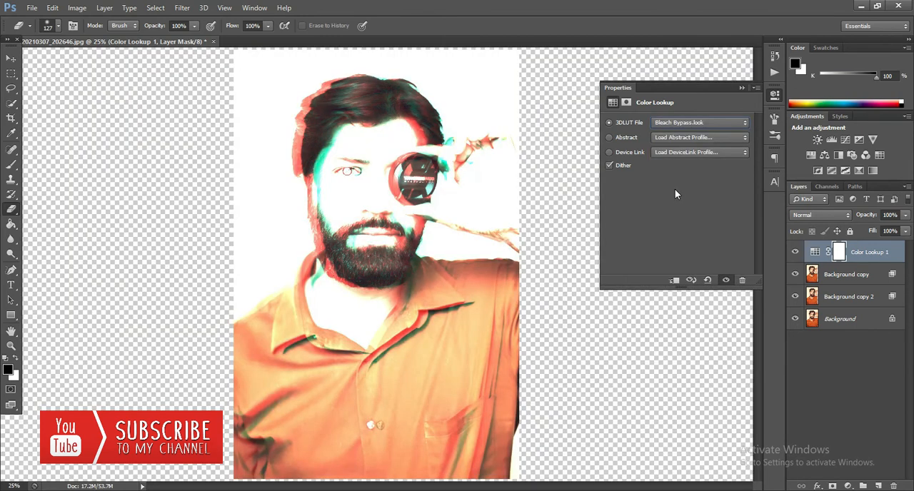
pyautogui.click(683, 123)
pyautogui.click(666, 201)
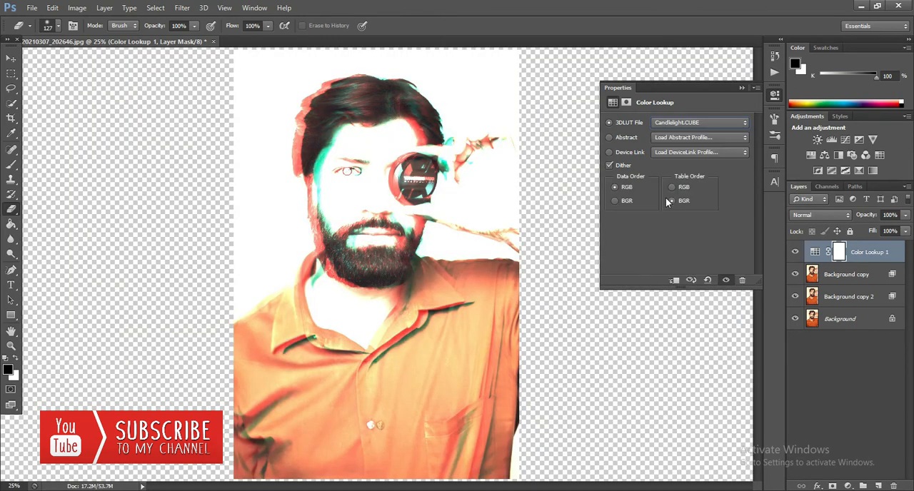
# Try the Crisp_Warm, Crisp_Winter, DropBlues and EdgyAmber 3D LUTs on the Color Lookup layer.
pyautogui.click(675, 124)
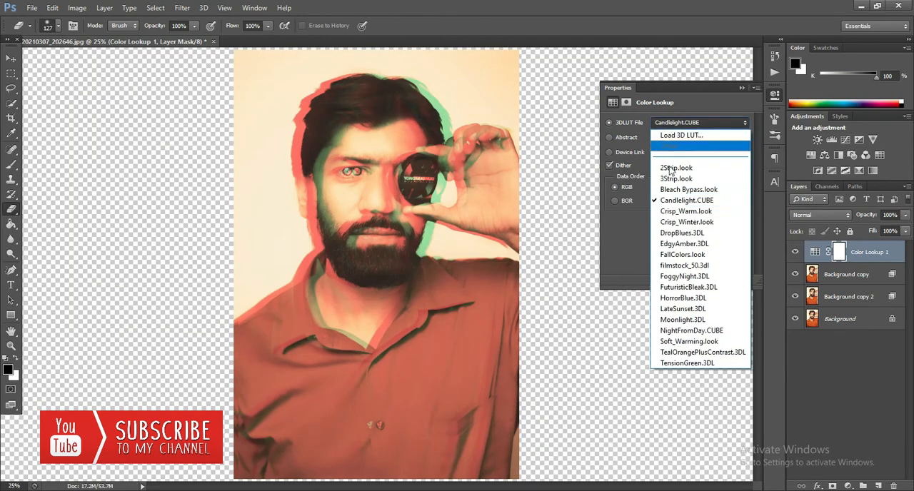
pyautogui.click(664, 211)
pyautogui.click(680, 122)
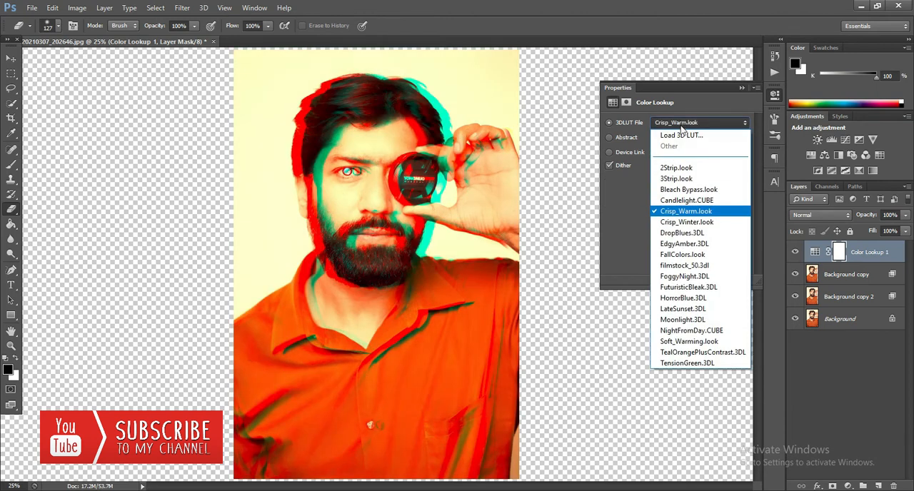
pyautogui.click(672, 219)
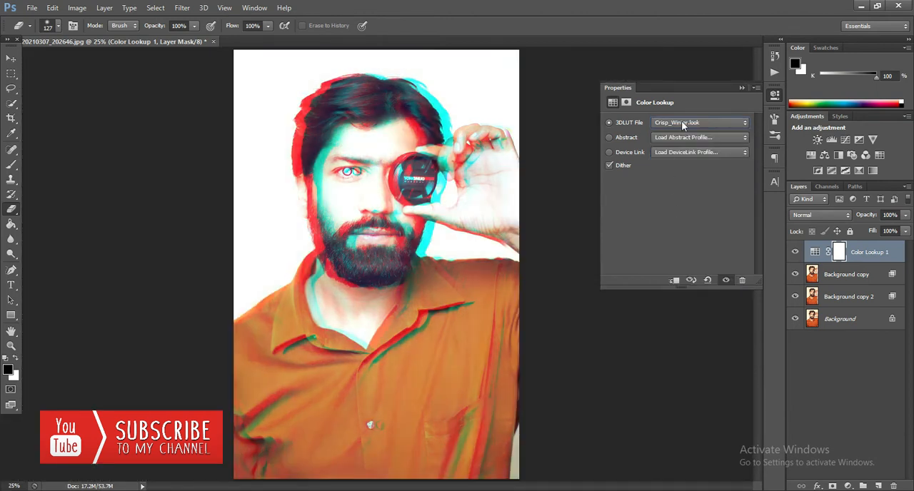
pyautogui.click(675, 122)
pyautogui.click(671, 196)
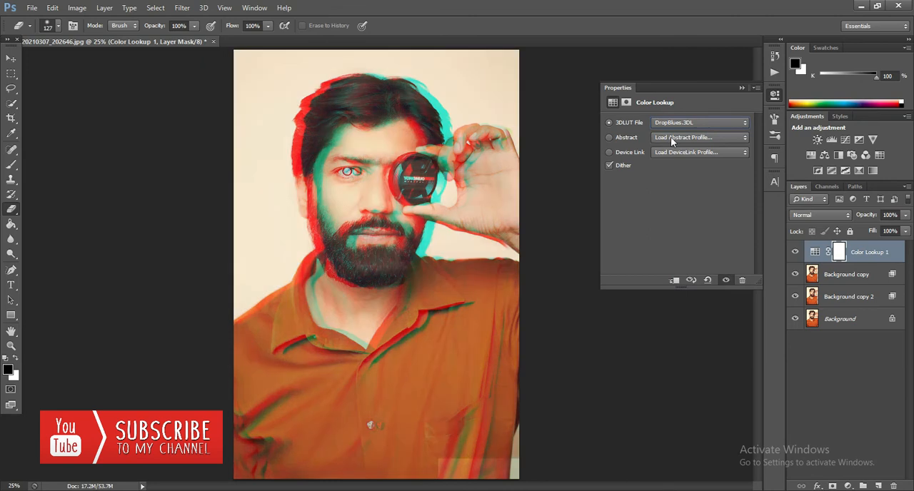
pyautogui.click(675, 124)
pyautogui.click(665, 244)
# Try the FallColors, filmstock_50, FoggyNight and LateSunset 3D LUTs on the Color Lookup layer.
pyautogui.click(675, 126)
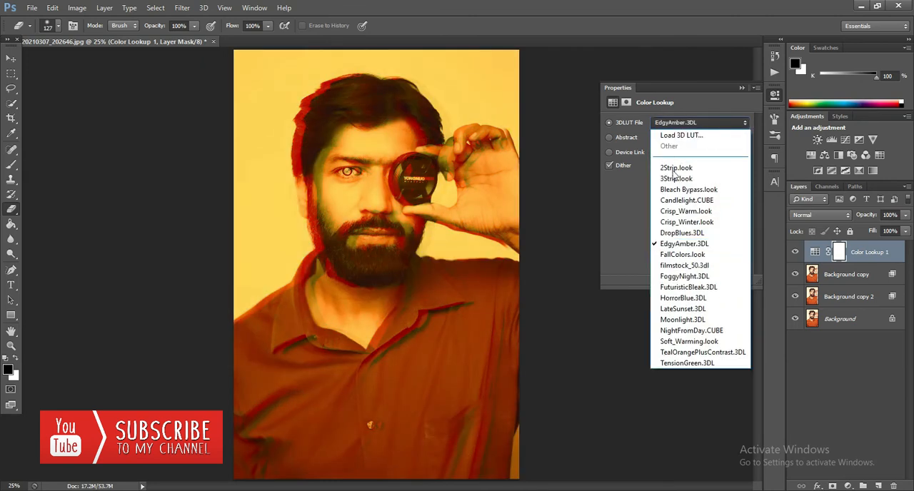
pyautogui.click(671, 256)
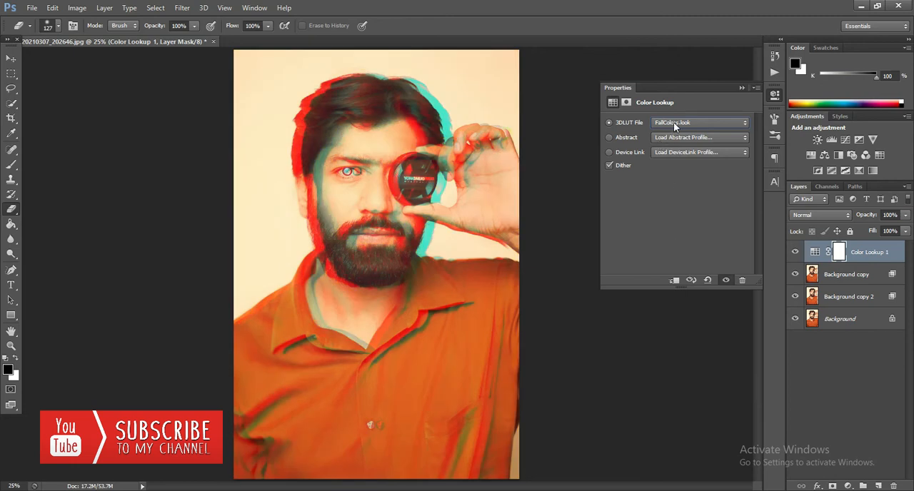
pyautogui.click(673, 122)
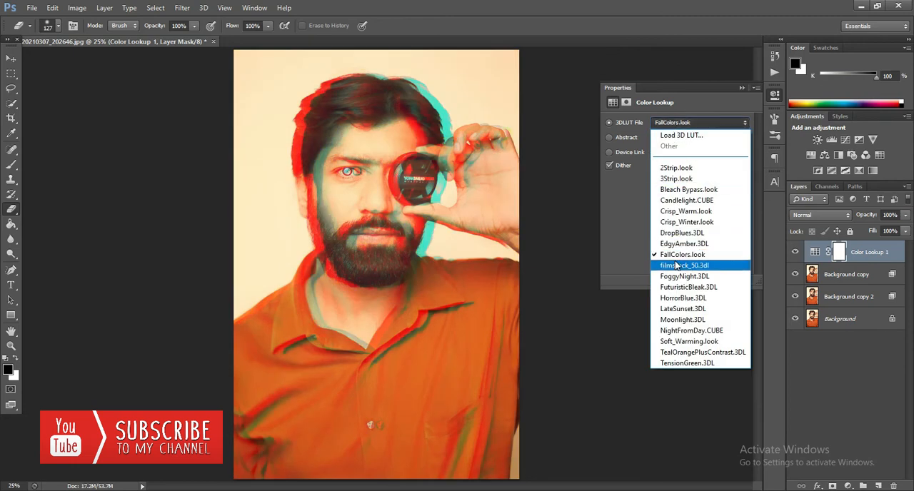
pyautogui.click(675, 254)
pyautogui.click(670, 124)
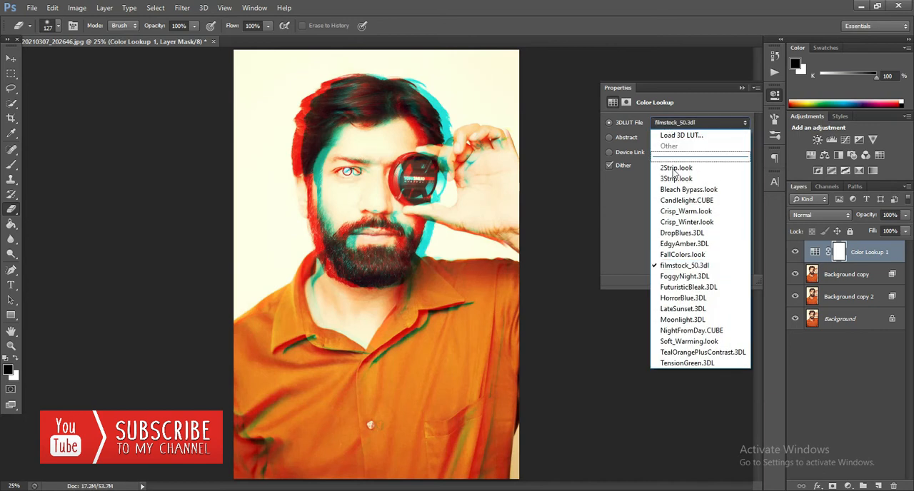
pyautogui.click(671, 266)
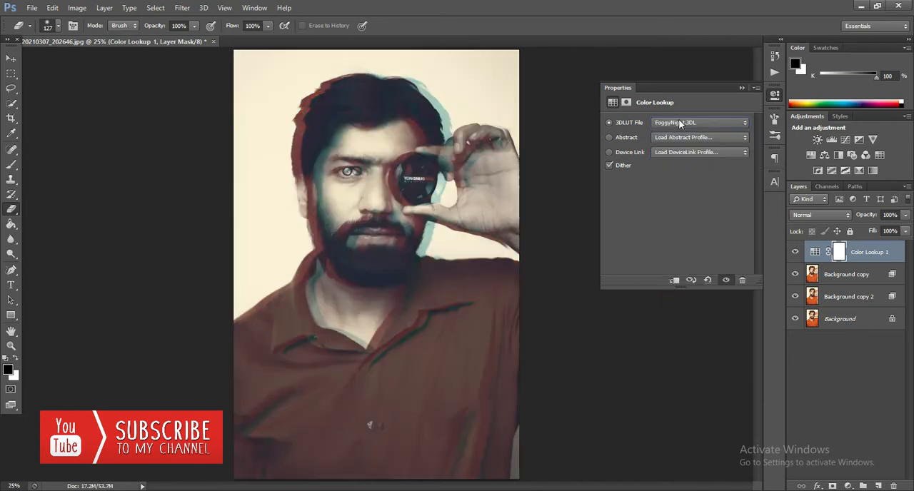
pyautogui.click(678, 123)
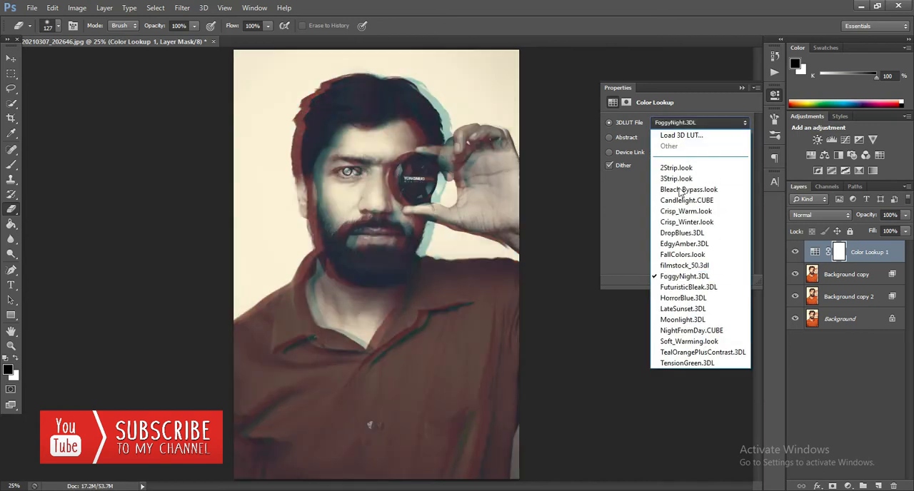
pyautogui.click(681, 309)
# Compare the TensionGreen, TealOrangePlusContrast and Soft_Warming 3D LUTs on the Color Lookup layer.
pyautogui.click(676, 124)
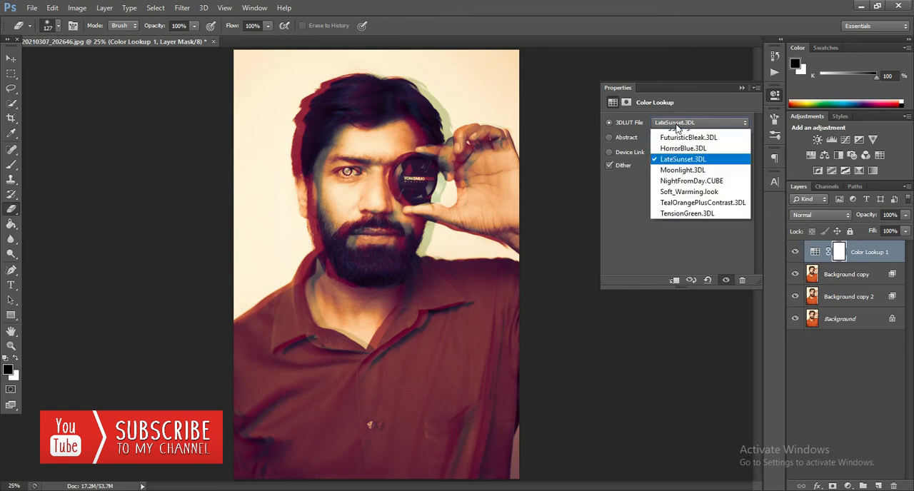
pyautogui.click(668, 355)
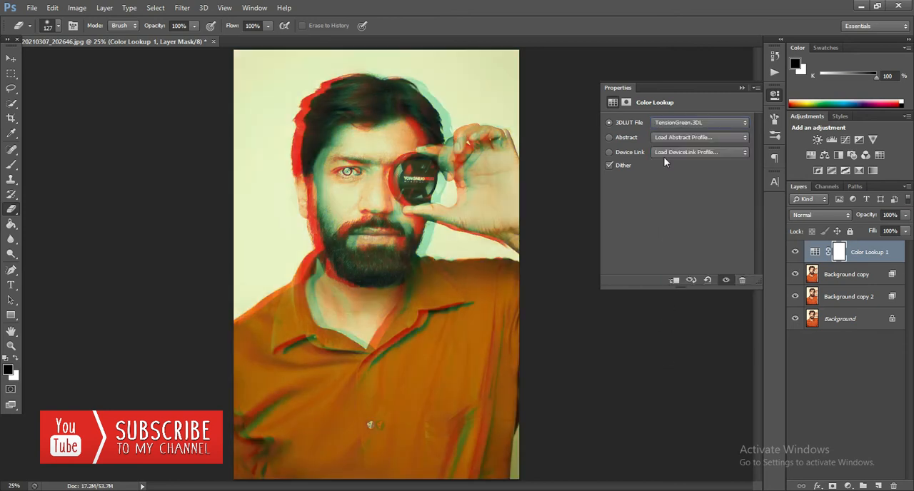
pyautogui.click(685, 123)
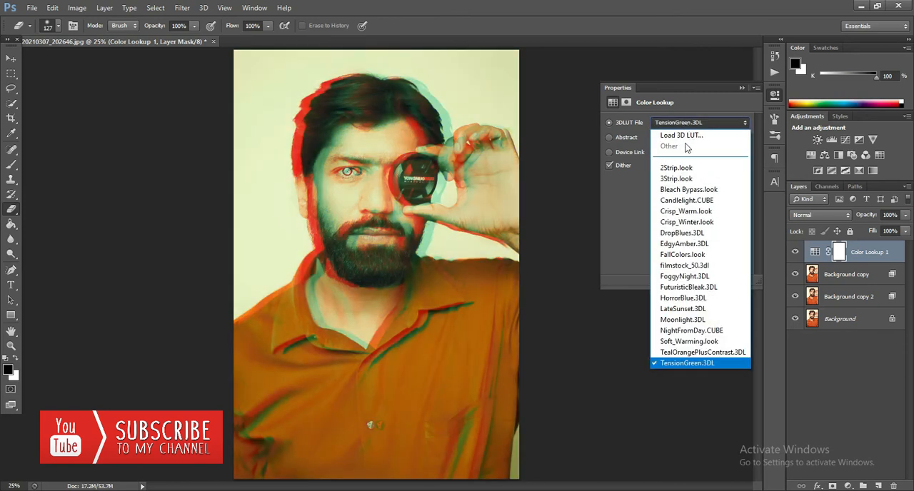
pyautogui.click(675, 352)
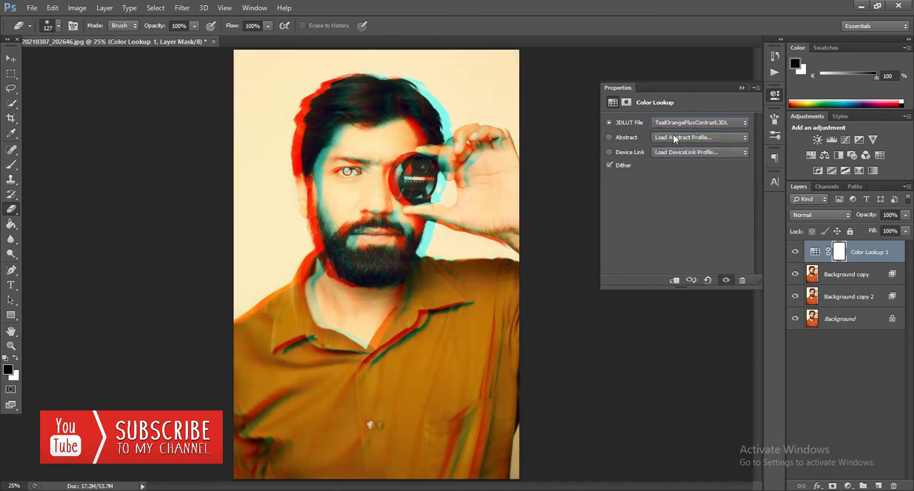
pyautogui.click(678, 125)
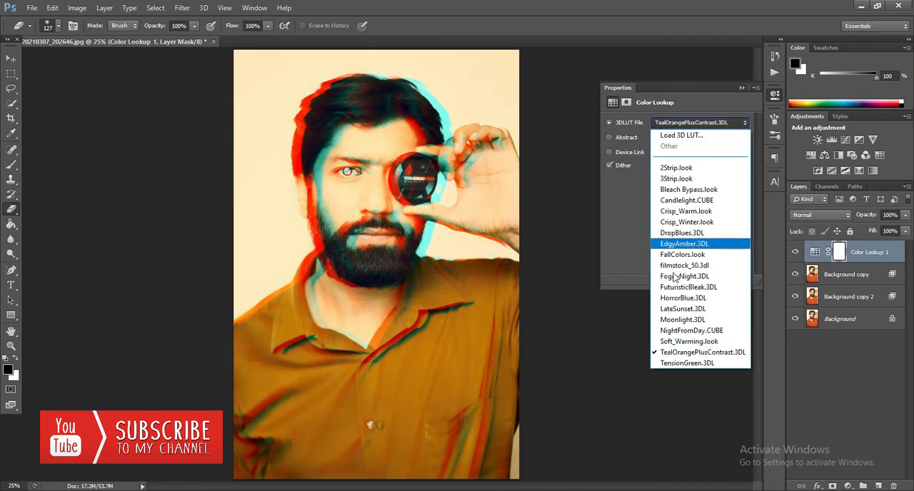
pyautogui.click(671, 337)
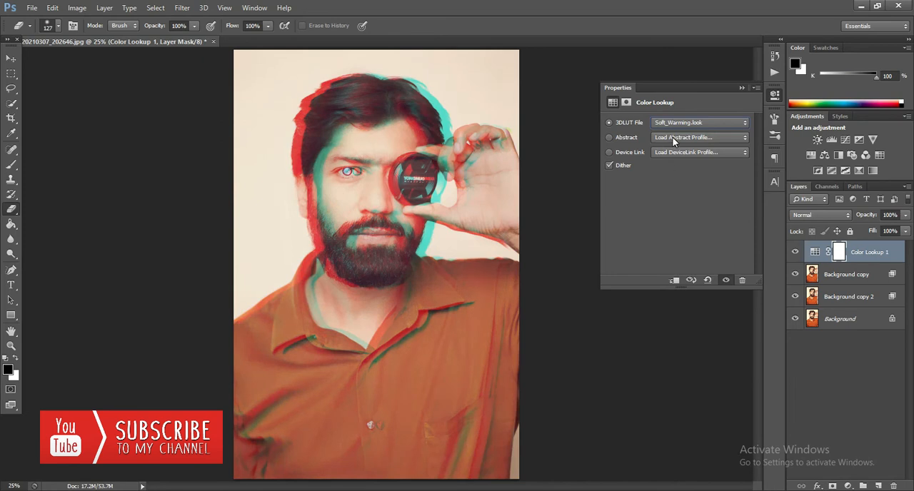
# Apply the TensionGreen.3DL LUT to the Color Lookup layer and reduce the layer's opacity to 58%.
pyautogui.click(671, 127)
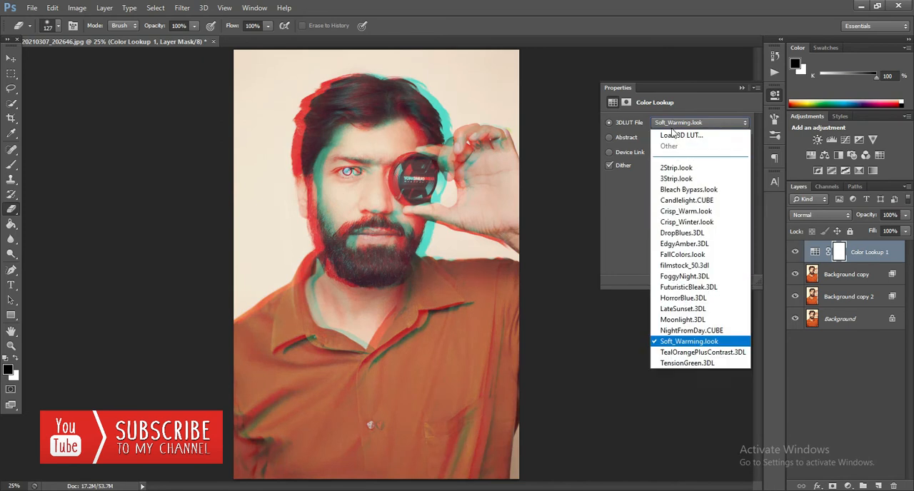
pyautogui.click(667, 359)
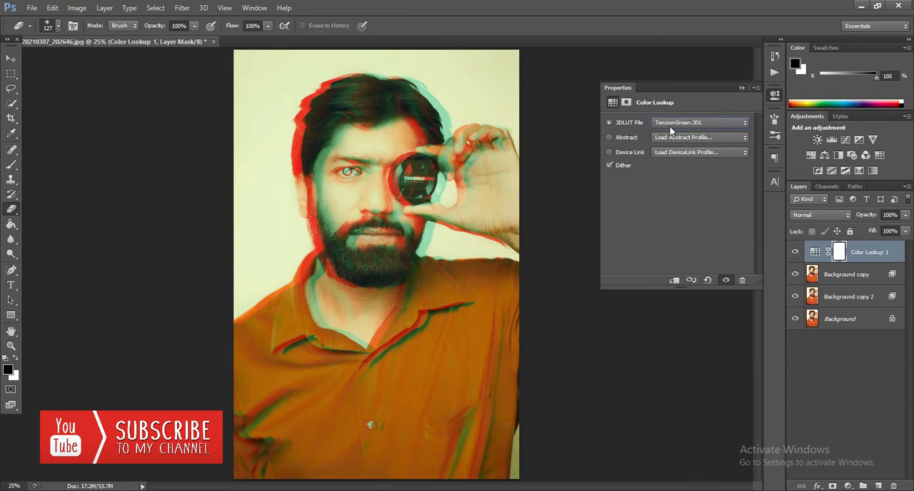
pyautogui.click(741, 88)
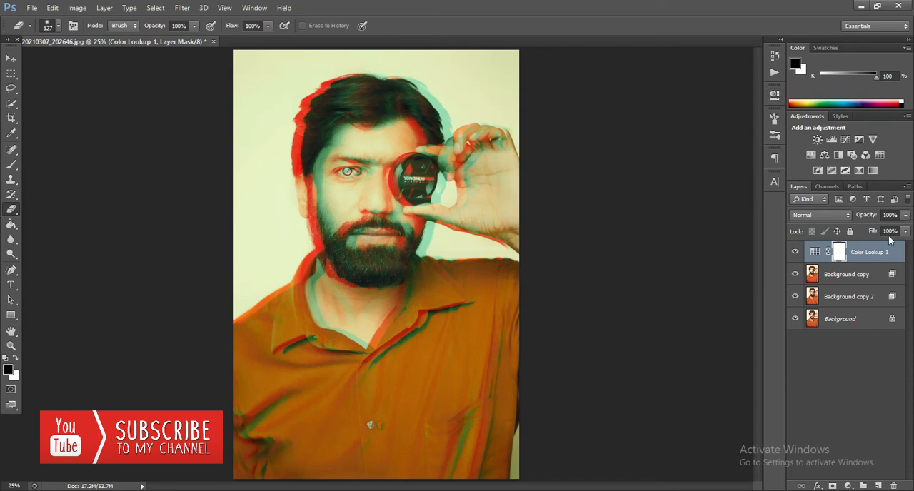
pyautogui.click(904, 216)
pyautogui.moveTo(904, 231); pyautogui.dragTo(864, 236)
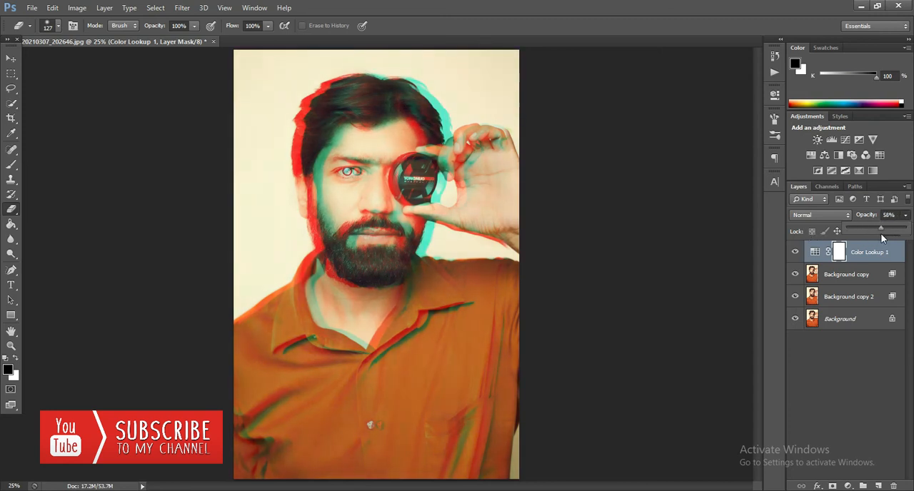
# Save a JPEG copy of the portrait in Downloads, named with the person's first name, at Maximum quality 12 and Baseline ("Standard") format.
pyautogui.click(32, 8)
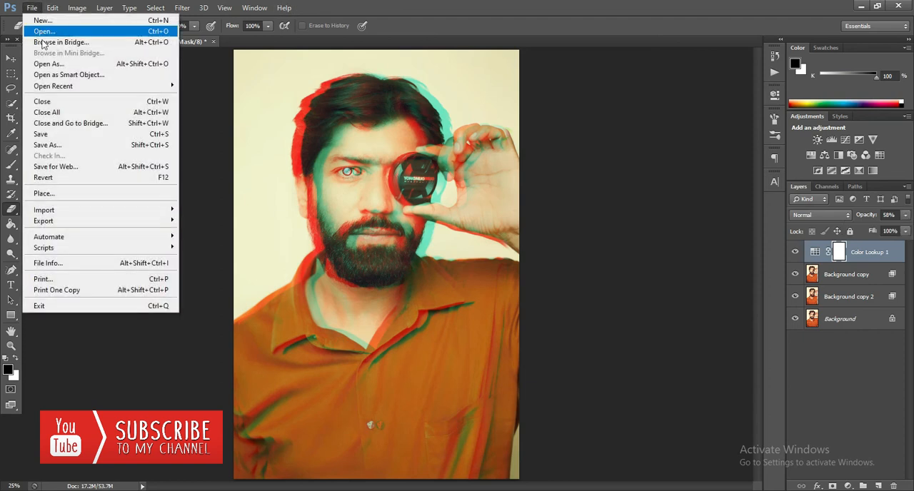
pyautogui.click(74, 148)
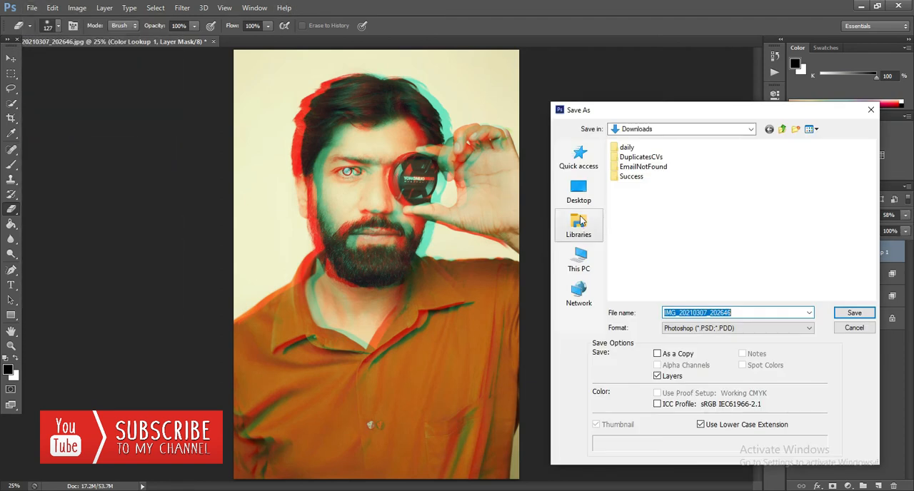
pyautogui.click(700, 329)
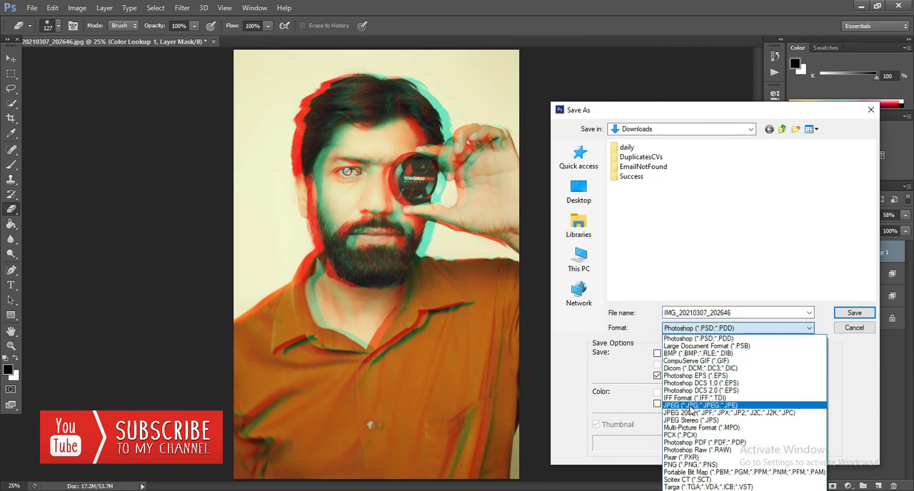
pyautogui.click(690, 406)
pyautogui.click(694, 313)
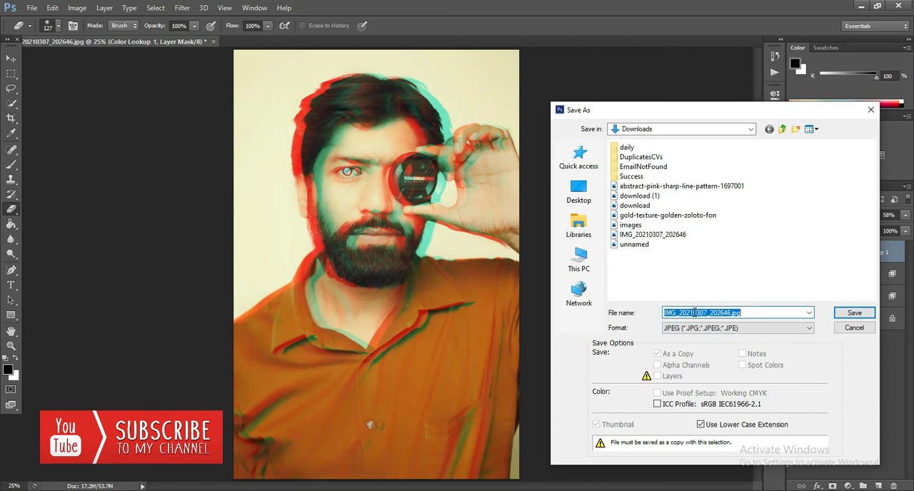
pyautogui.write('shaheer')
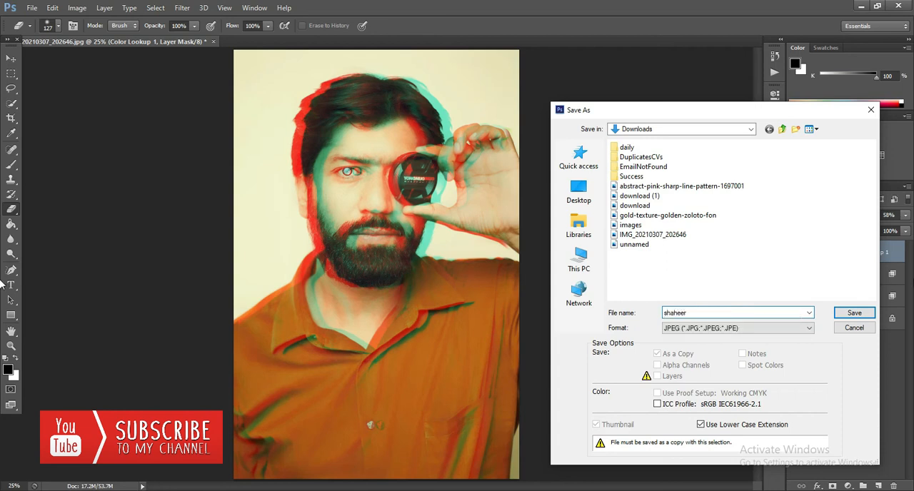
pyautogui.click(854, 313)
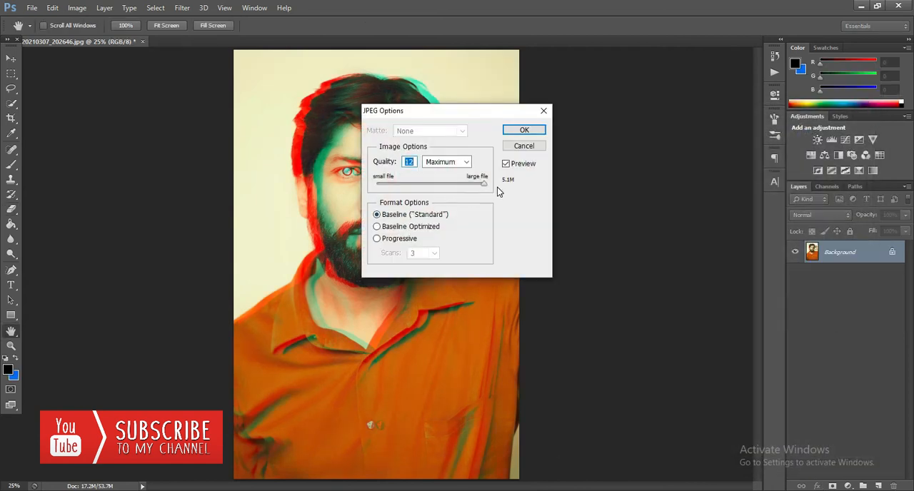
pyautogui.click(524, 131)
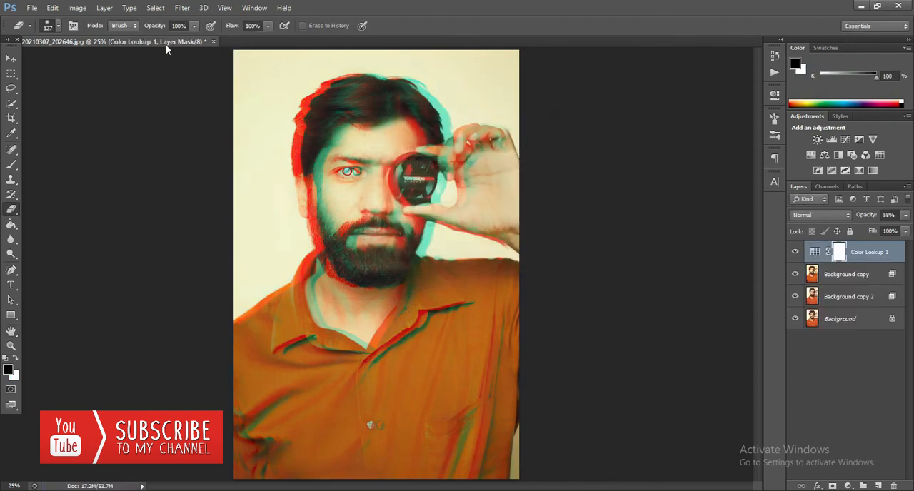
pyautogui.click(10, 57)
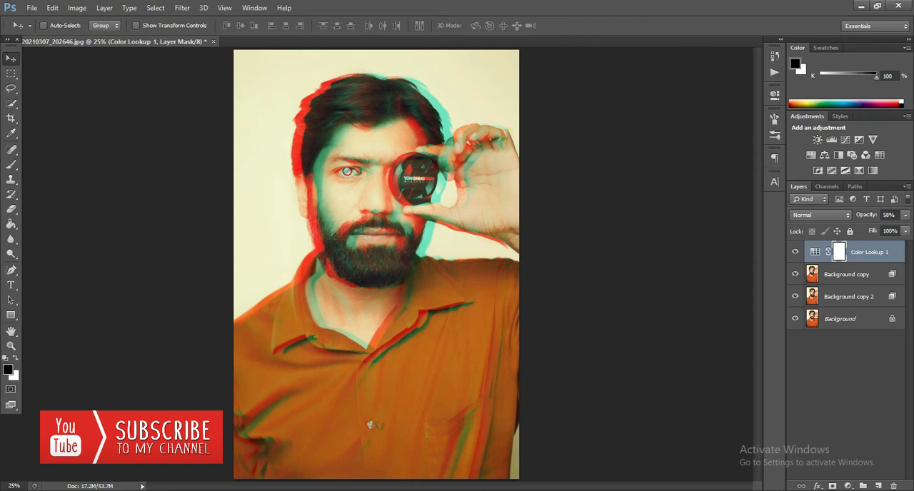
pyautogui.click(785, 490)
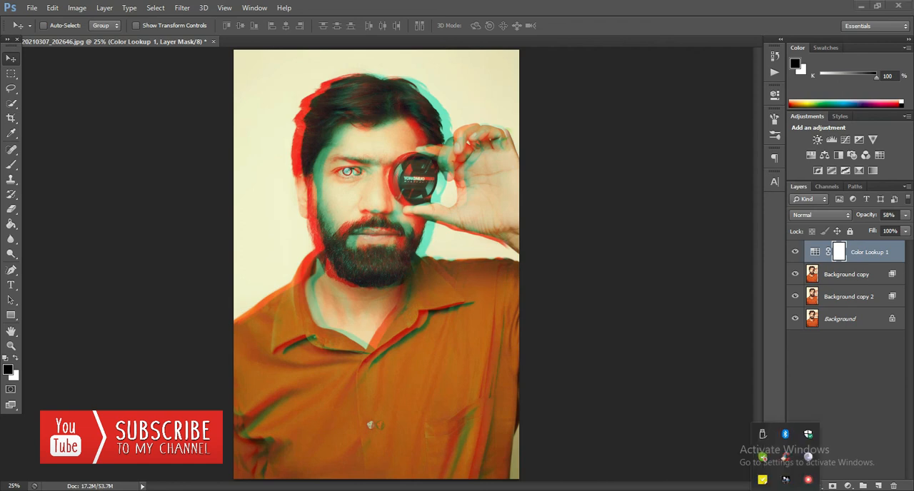
pyautogui.moveTo(602, 490)
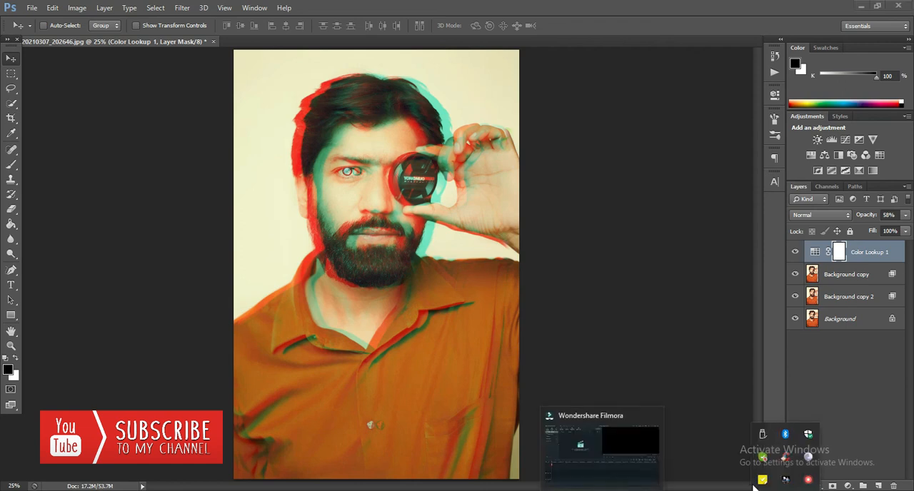
pyautogui.click(808, 484)
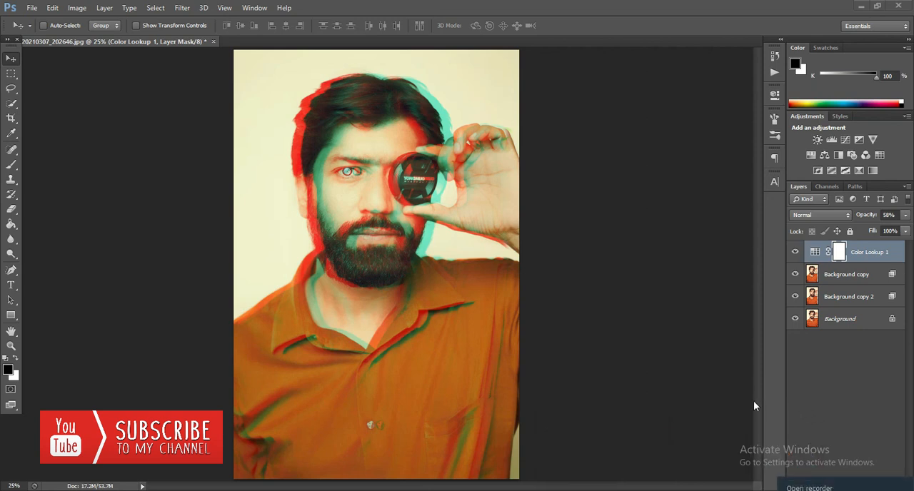
pyautogui.click(793, 488)
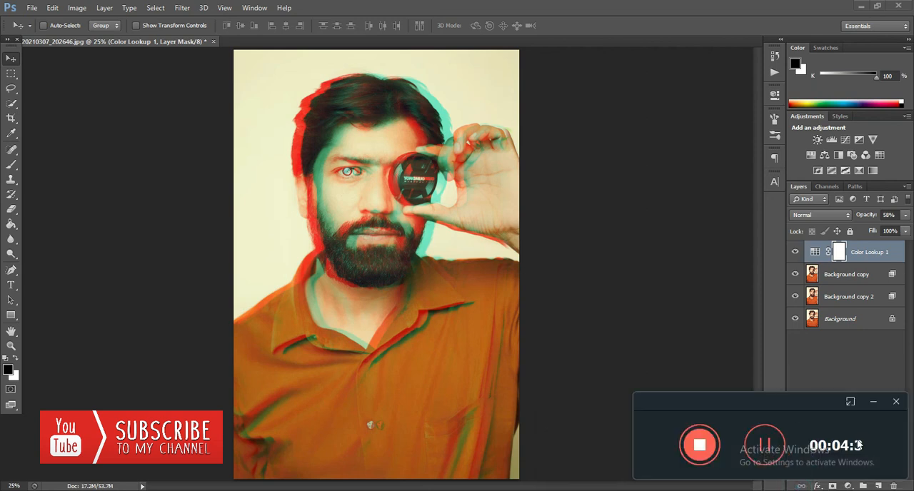